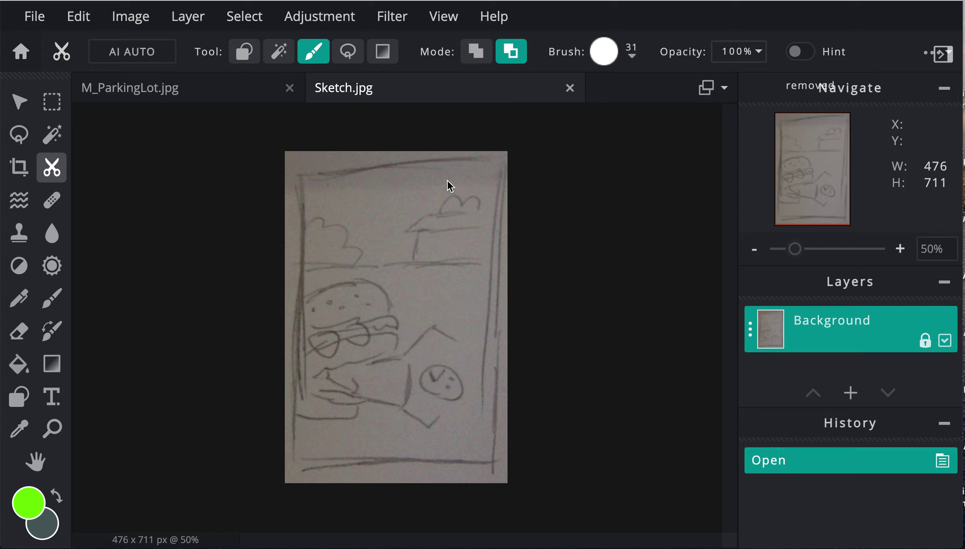
Switch to the M_ParkingLot.jpg document, zoom the view, and clear its small leftover selection
scroll(344, 146, down, 2)
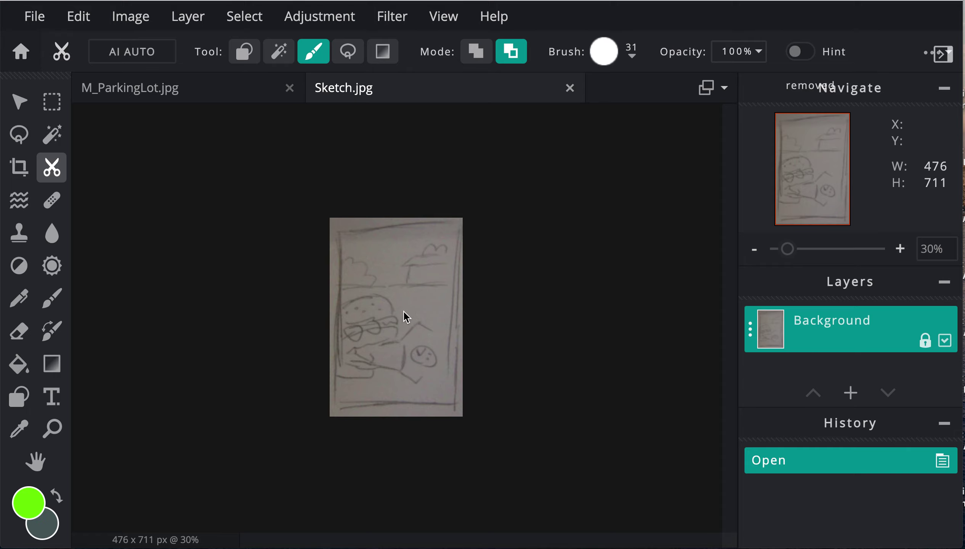
click(154, 93)
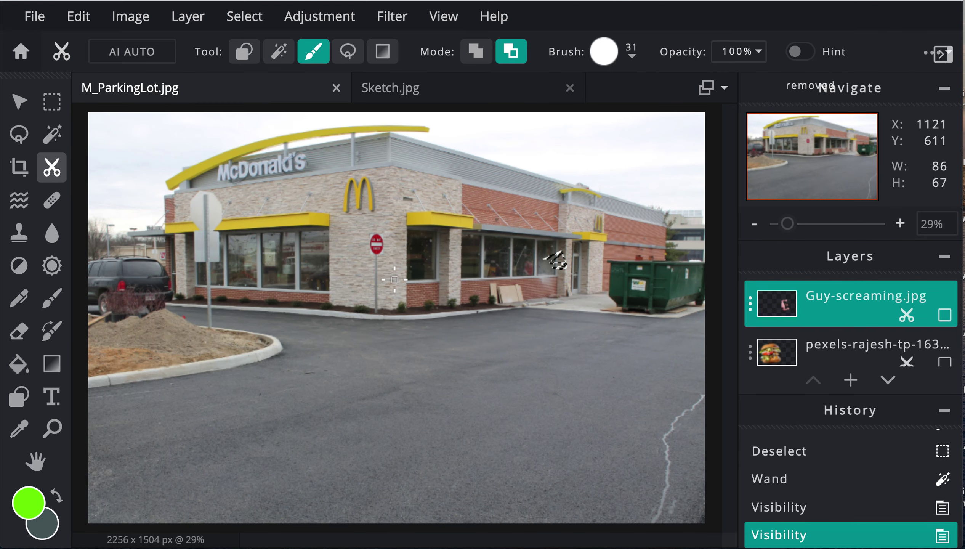
scroll(396, 276, down, 4)
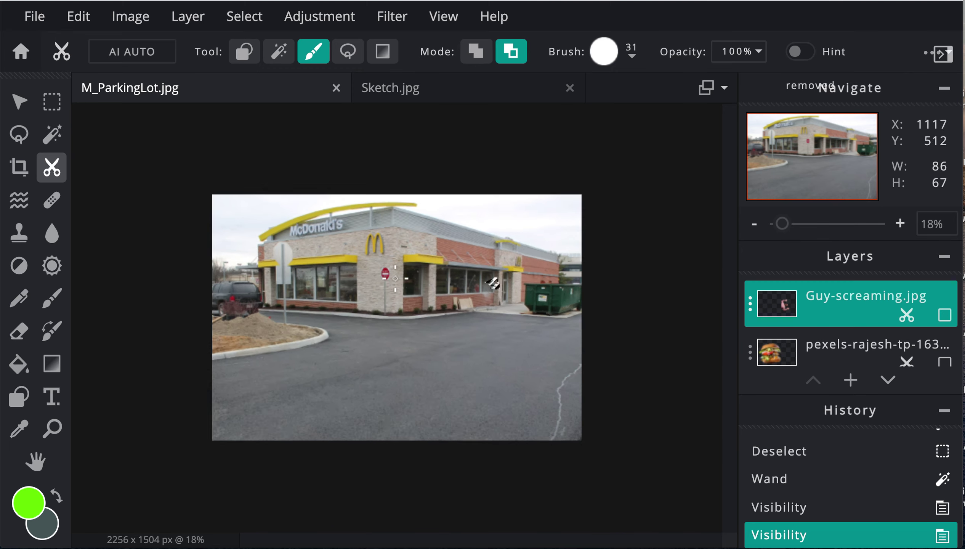
scroll(396, 278, up, 4)
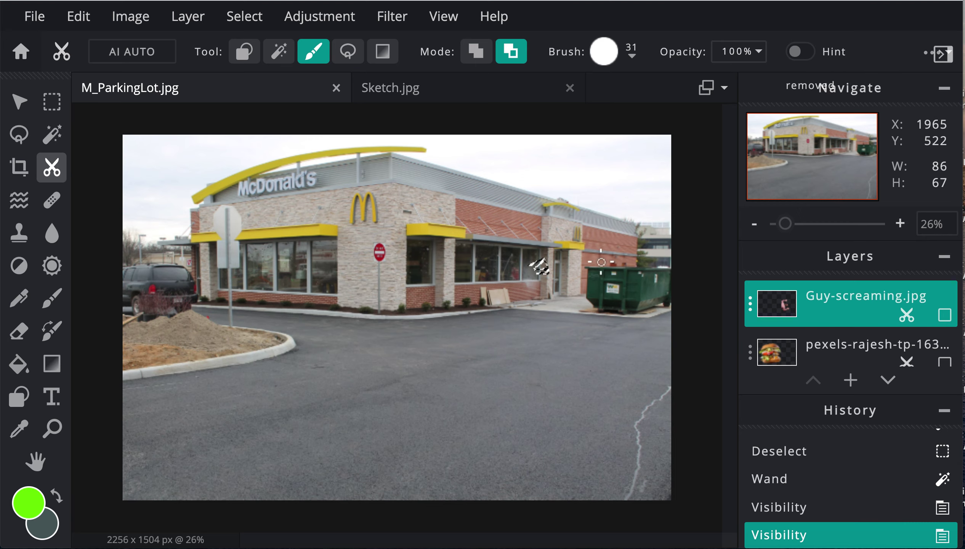
key(ctrl+d)
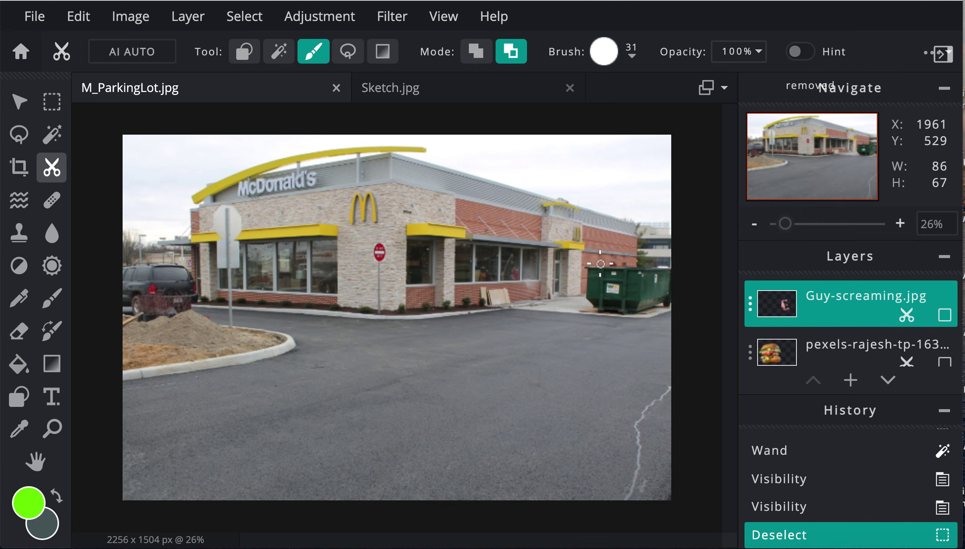
click(35, 16)
Add the burger photo pexels-rajesh-tp-1633578.jpg from Downloads as a new layer
click(38, 71)
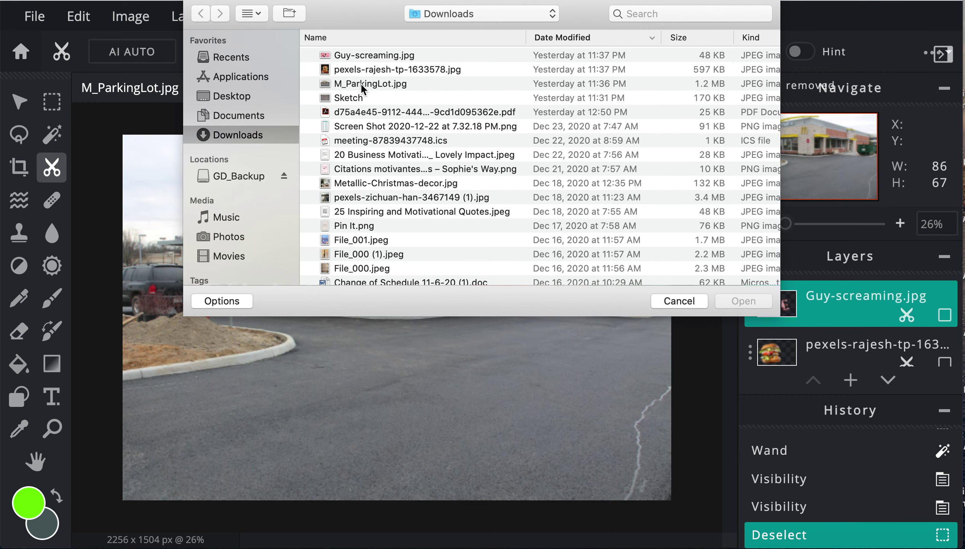
click(678, 301)
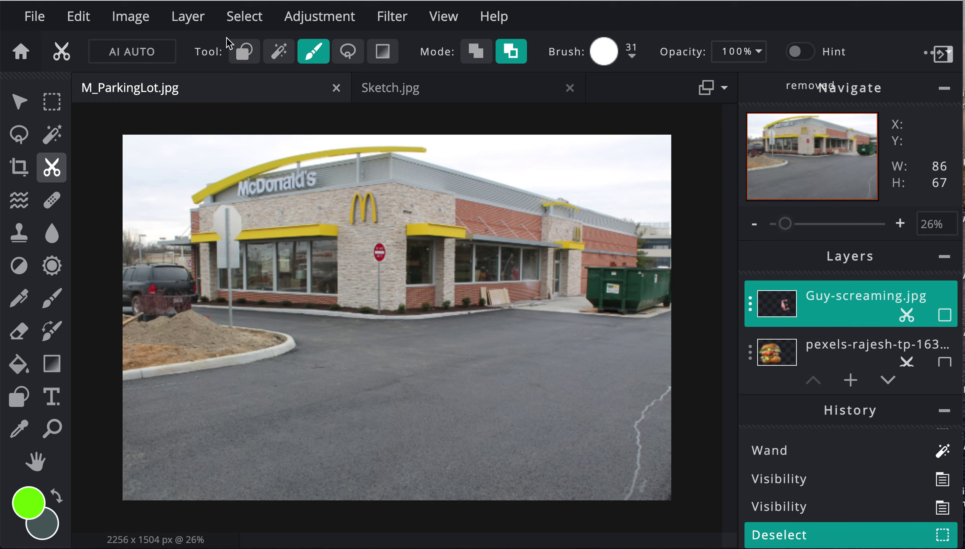
click(205, 21)
click(207, 98)
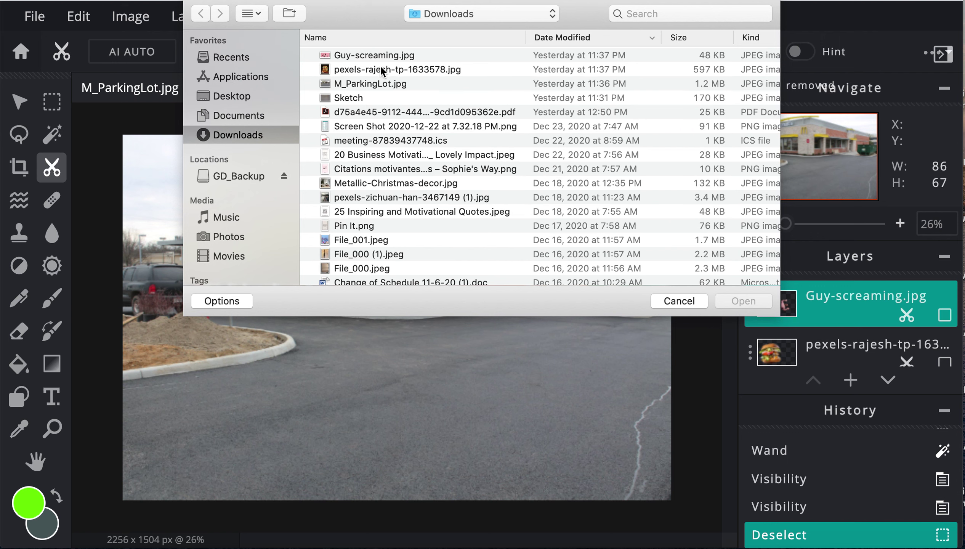
click(382, 70)
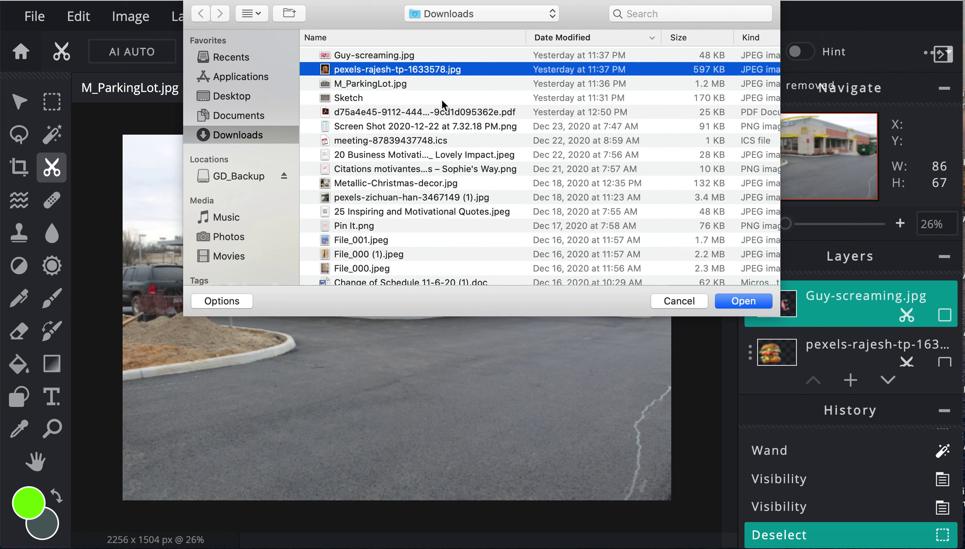
click(743, 302)
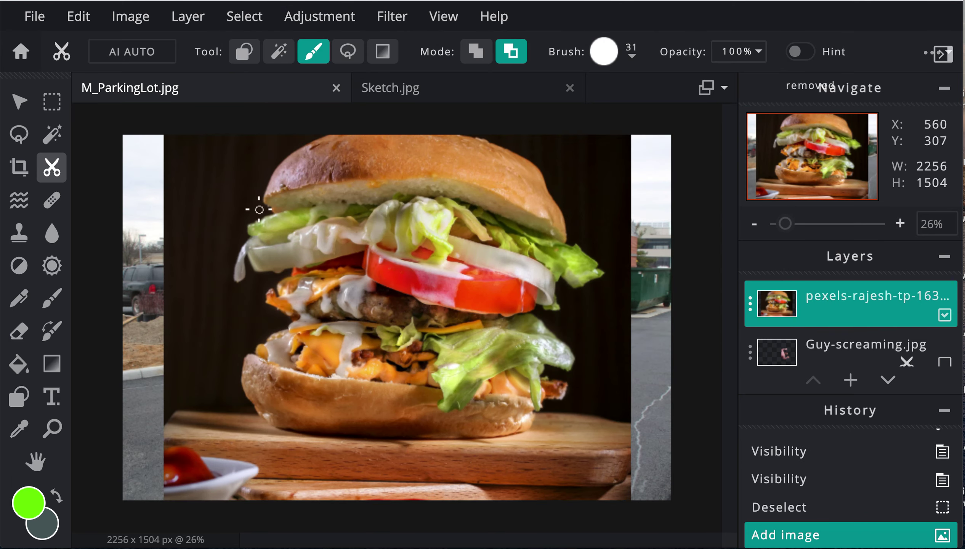
Shift the burger layer left, flip it horizontally, and nudge it up
click(14, 103)
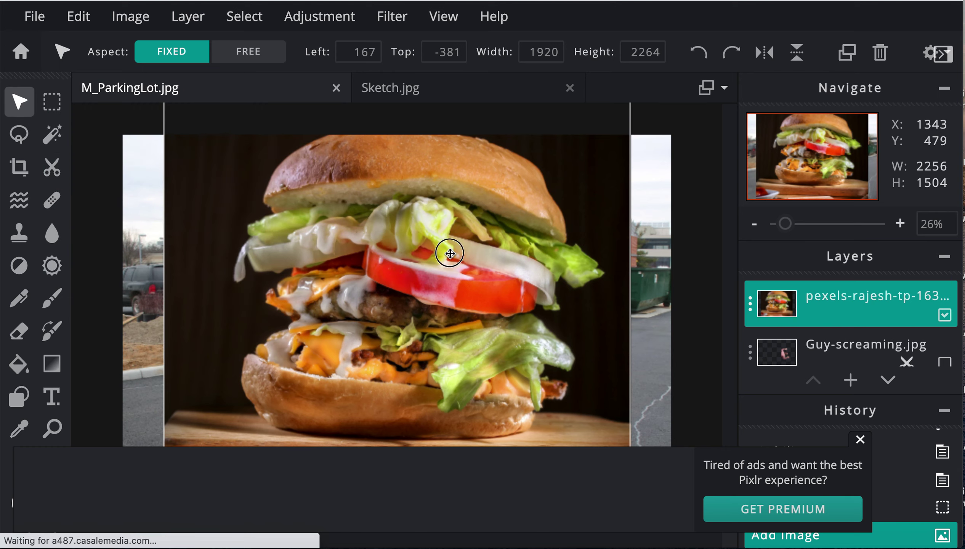
drag(448, 252, 535, 166)
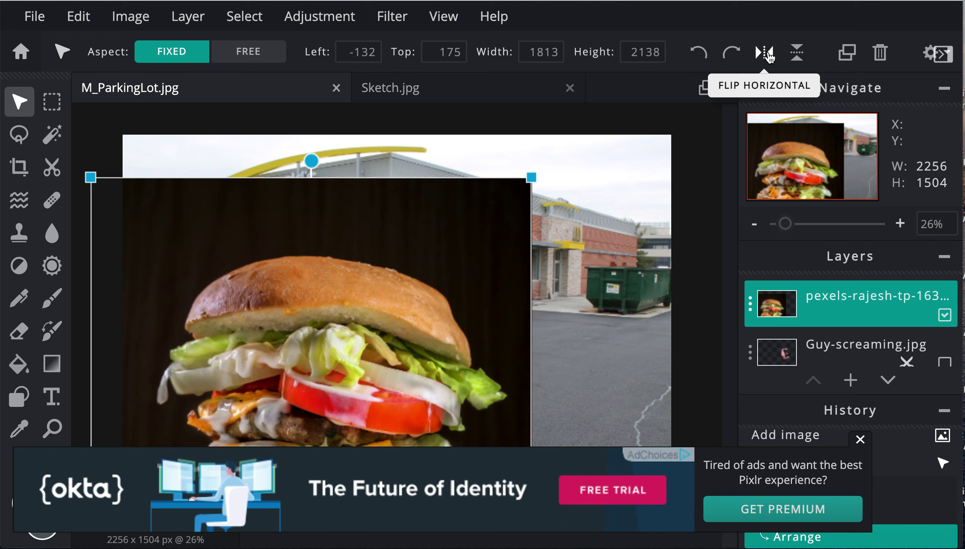
click(766, 53)
drag(377, 294, 374, 204)
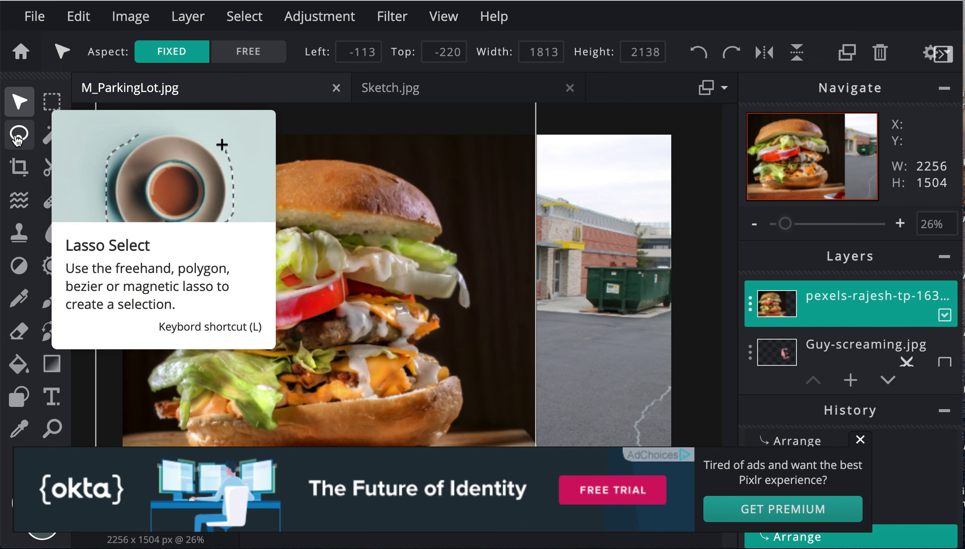
click(18, 139)
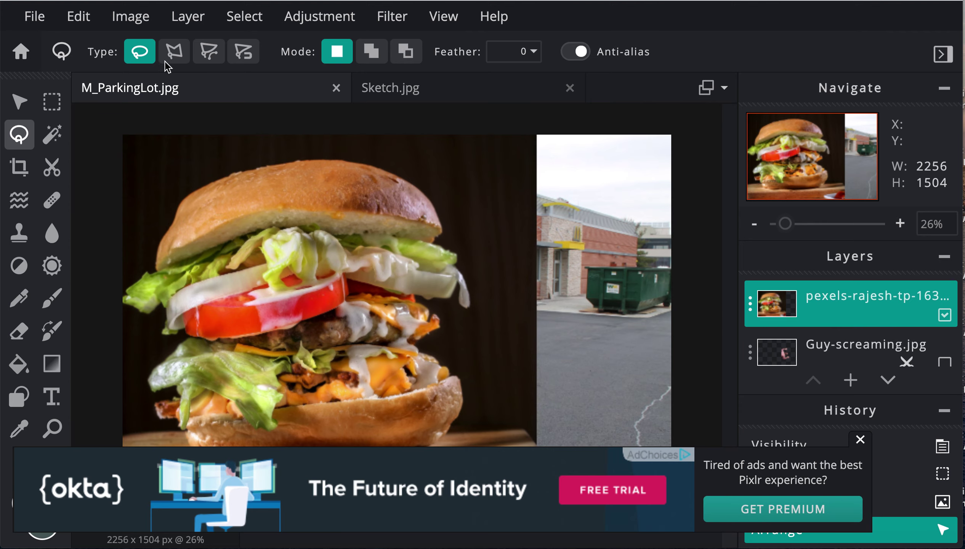
Set the lasso type to Polygon and zoom in on the burger's left edge
click(173, 56)
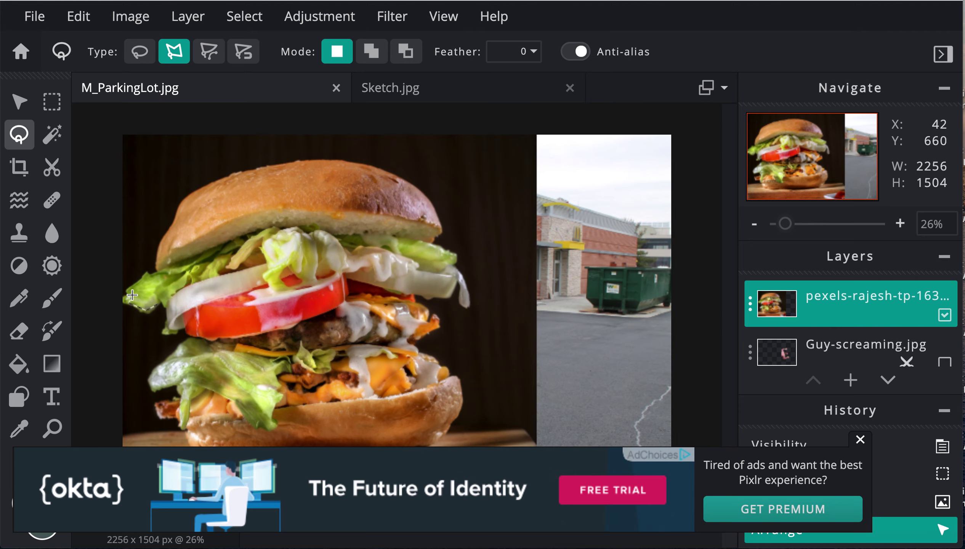
scroll(131, 288, down, 3)
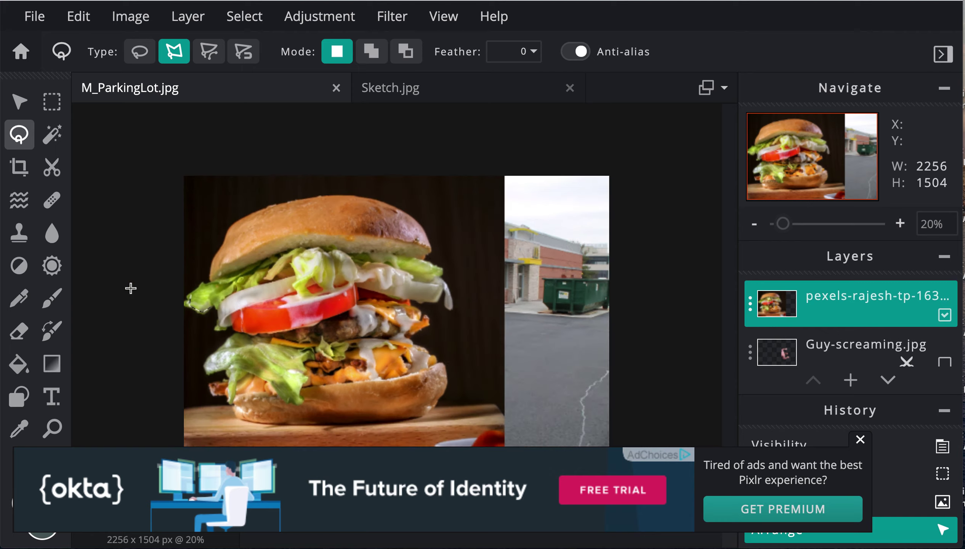
scroll(131, 288, up, 12)
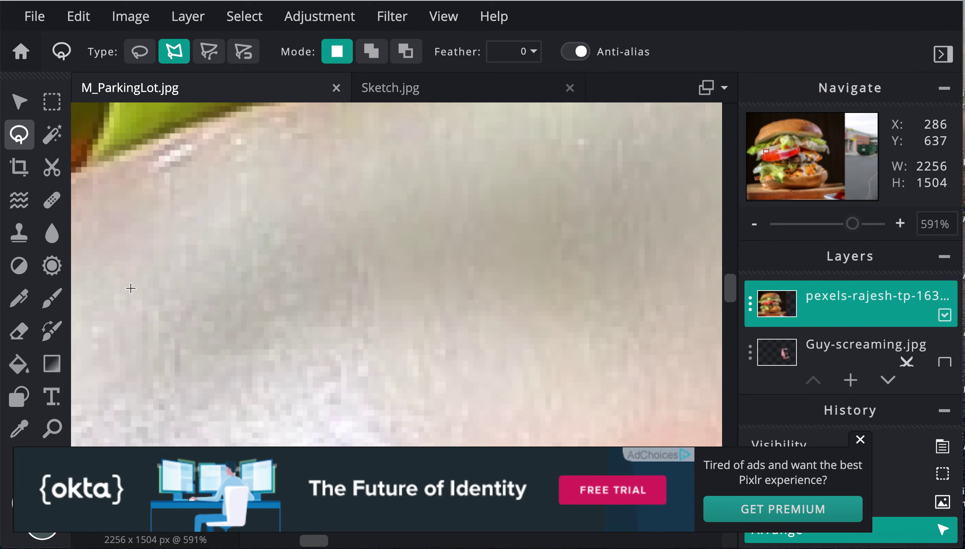
scroll(131, 288, down, 6)
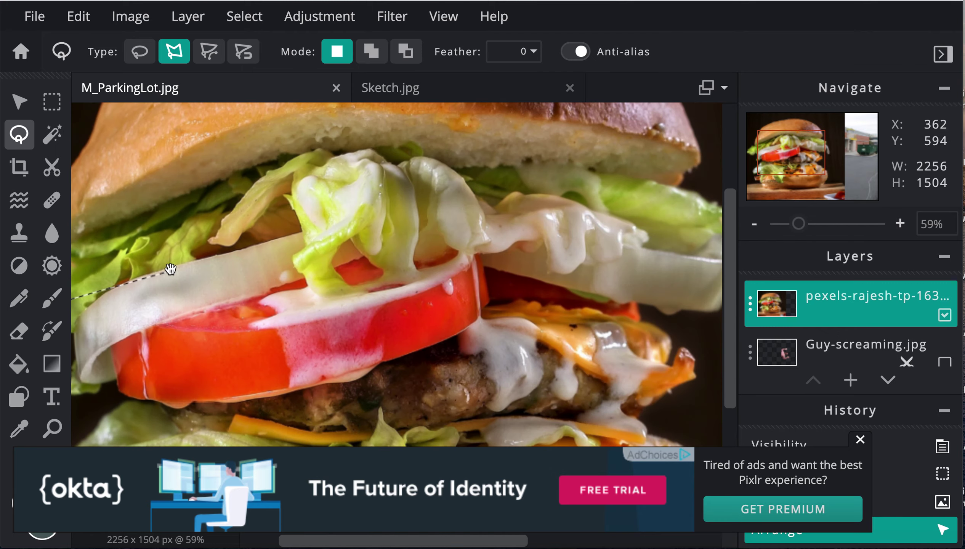
drag(215, 270, 323, 252)
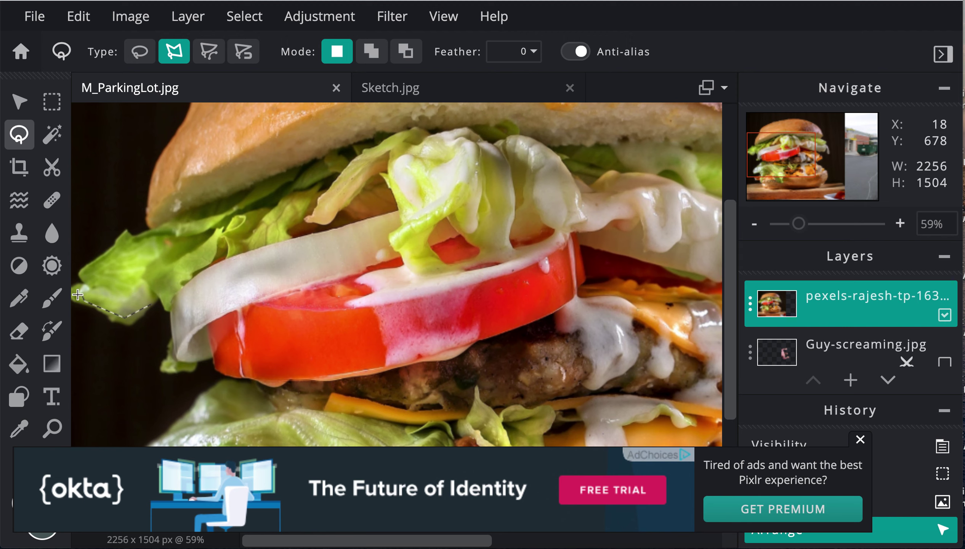
Trace a trial polygon along the lettuce and bun edge, then deselect it
click(78, 293)
click(86, 275)
click(127, 239)
click(153, 230)
click(149, 212)
click(153, 175)
click(294, 239)
click(268, 332)
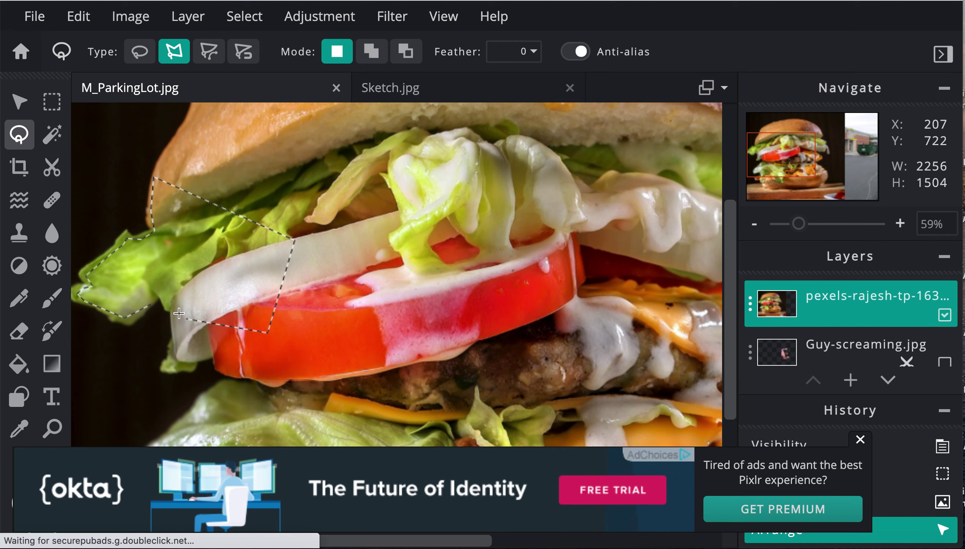
click(159, 298)
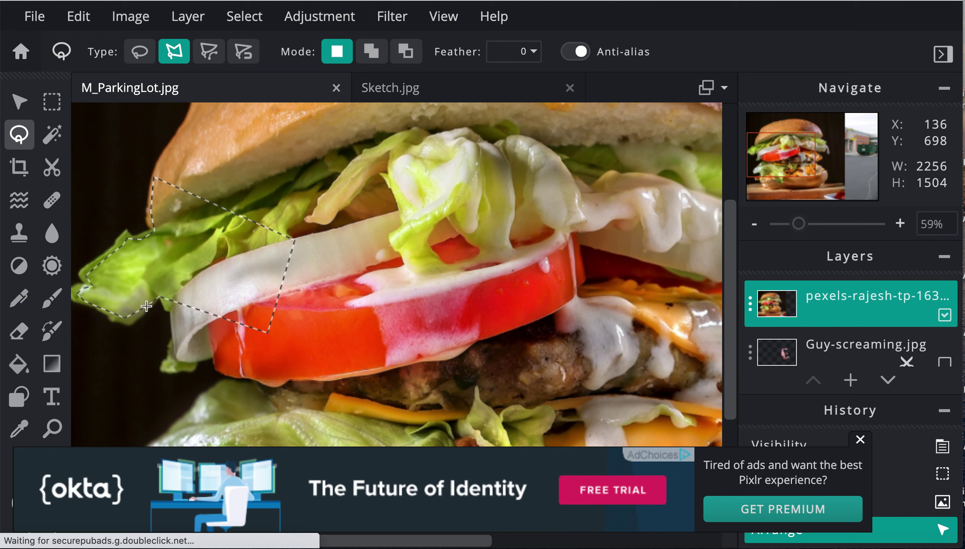
click(128, 316)
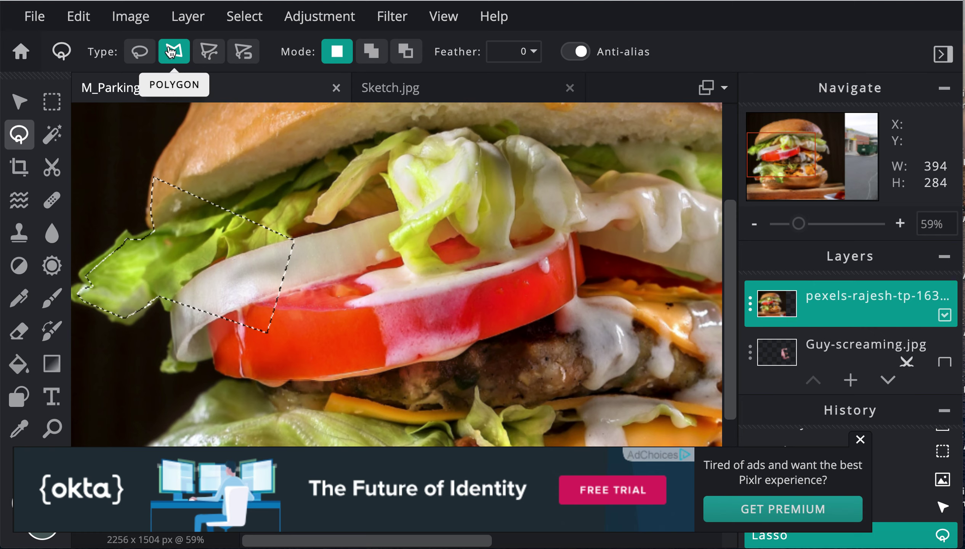
key(ctrl+d)
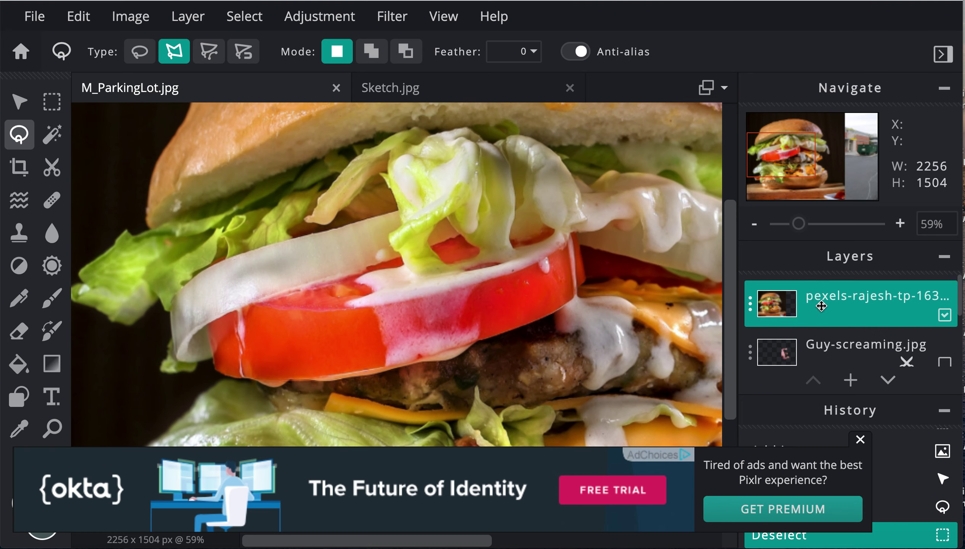
Delete the duplicate burger photo layer and make the cut-out burger layer visible
key(Delete)
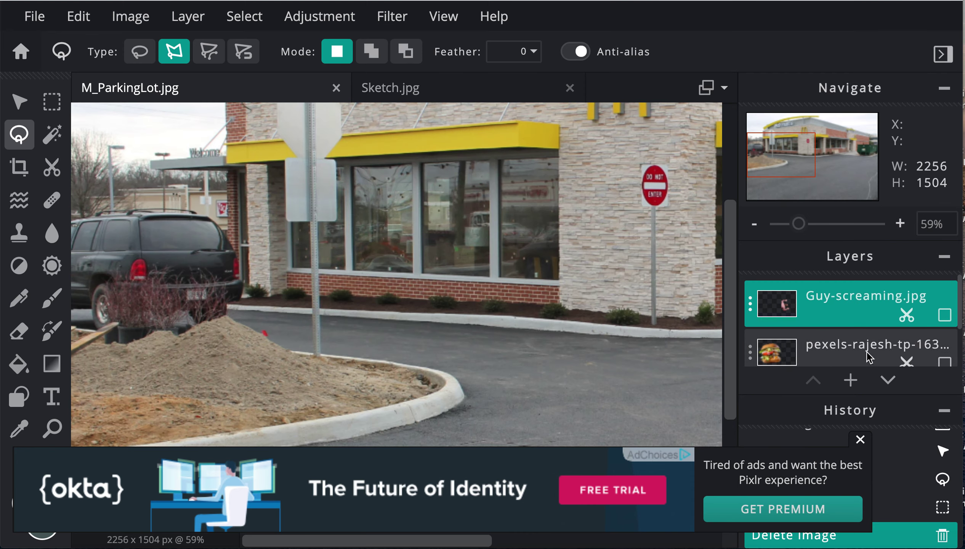
click(944, 363)
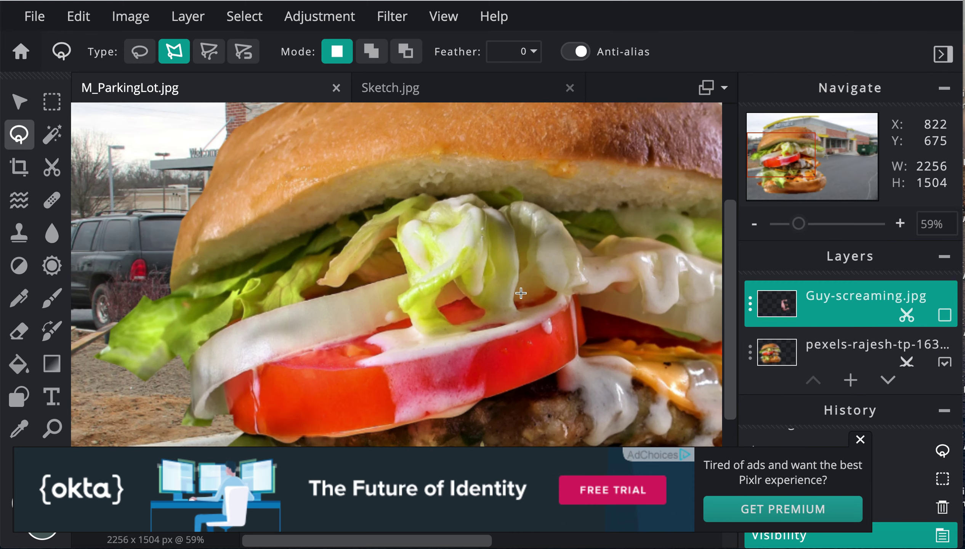
key(alt)
scroll(359, 296, down, 3)
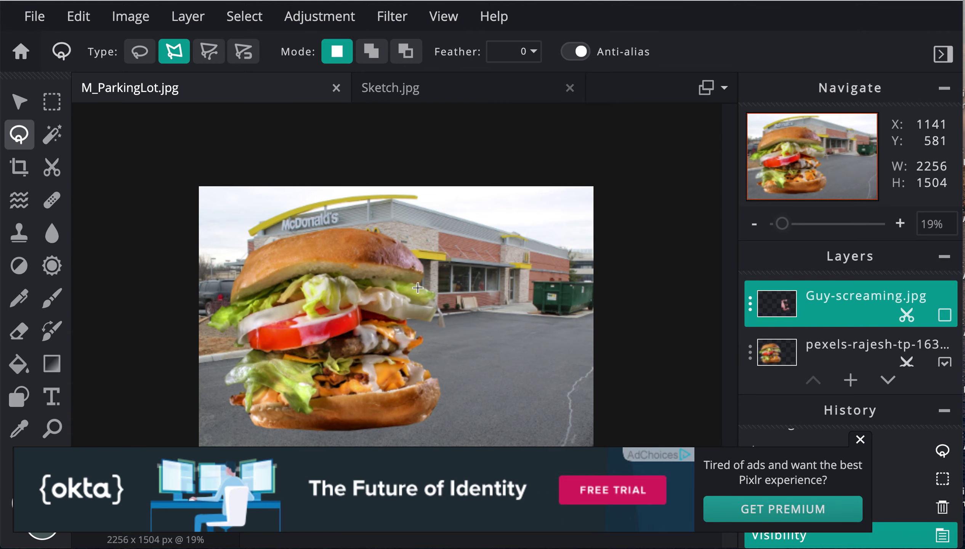
Select the cut-out burger layer and move it left to Left -138, Top -60
click(786, 349)
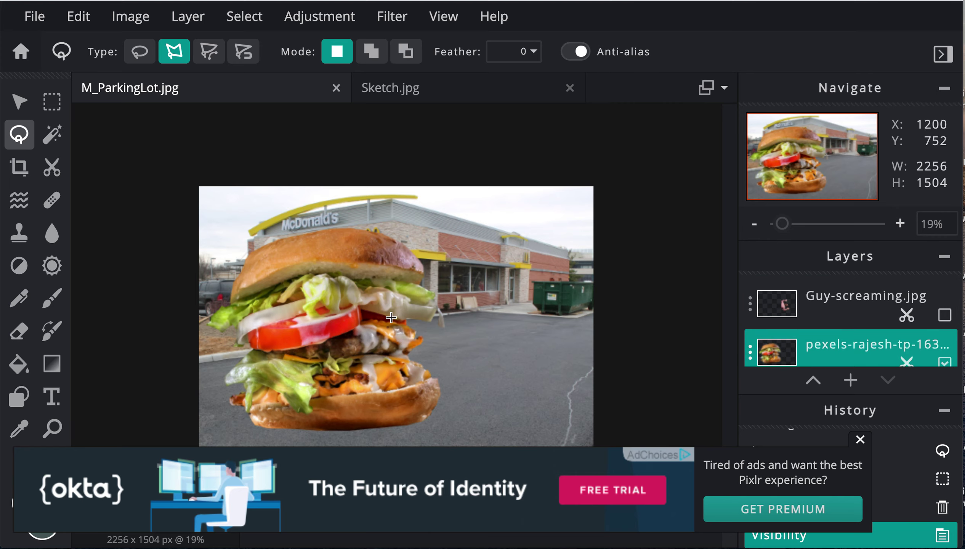
click(24, 106)
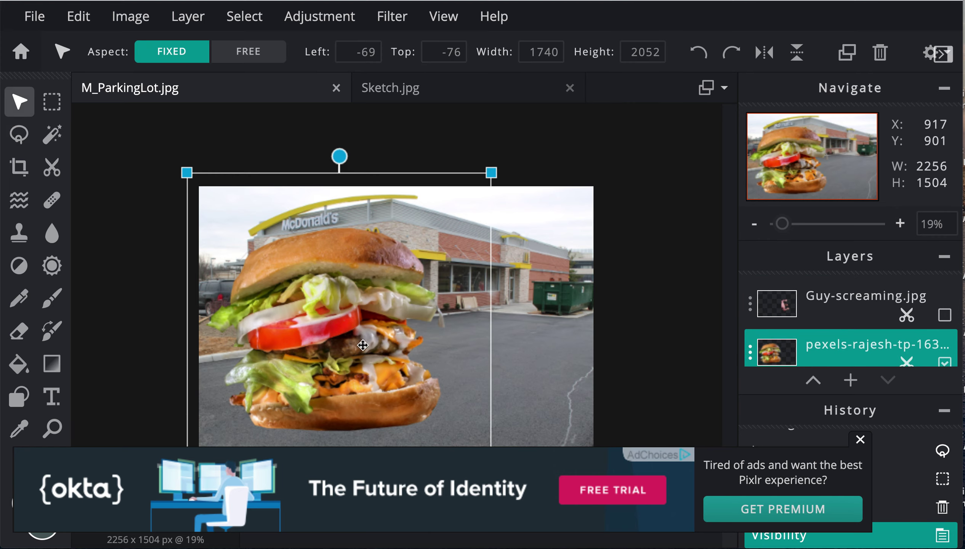
mouse_move(350, 336)
mouse_down()
mouse_move(340, 329)
mouse_move(337, 340)
mouse_up()
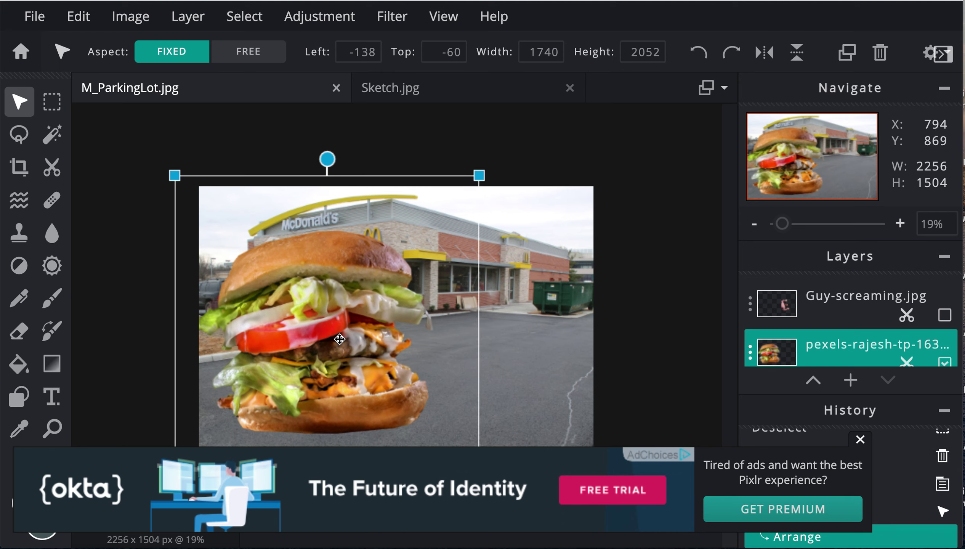
click(751, 357)
Rename the cut-out burger layer to 'top'
click(586, 225)
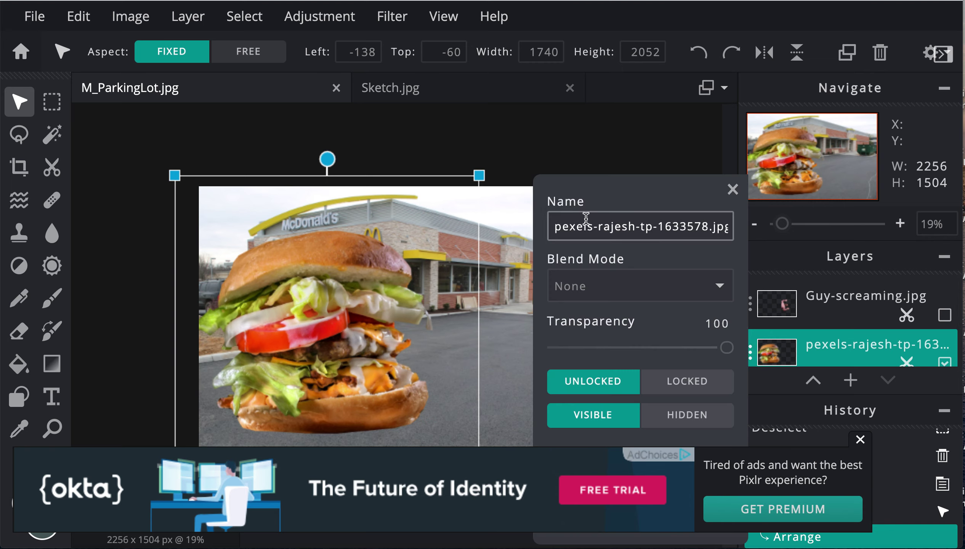
triple_click(587, 226)
text(top)
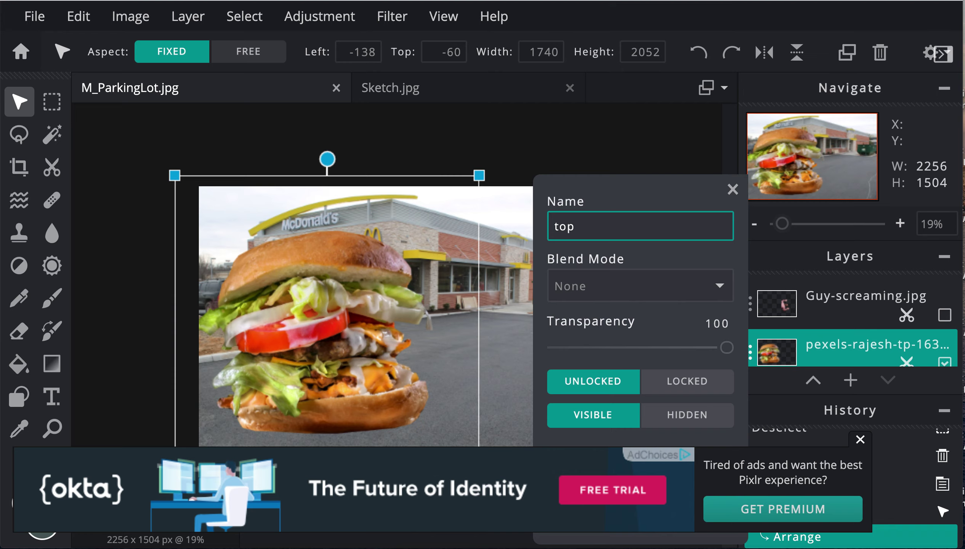
key(Return)
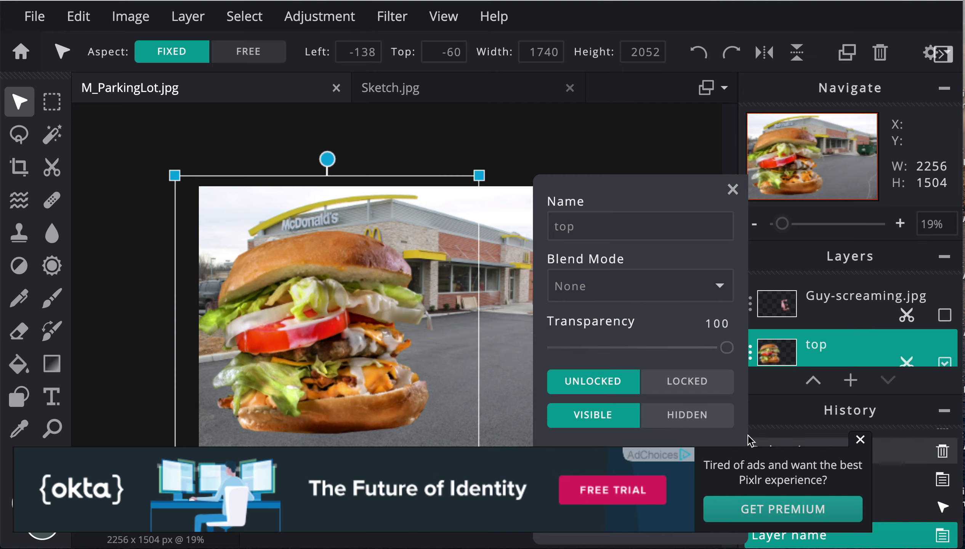
key(ctrl+minus)
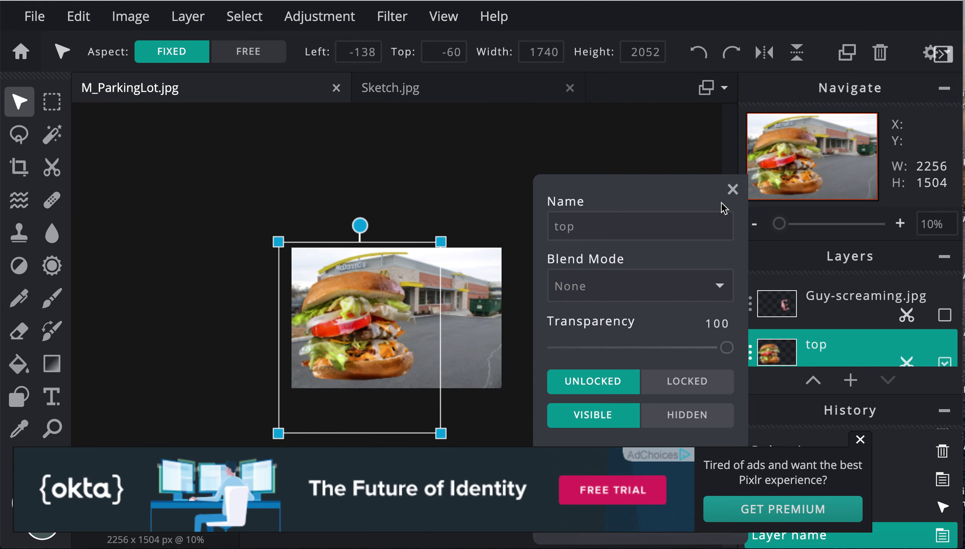
key(ctrl+plus)
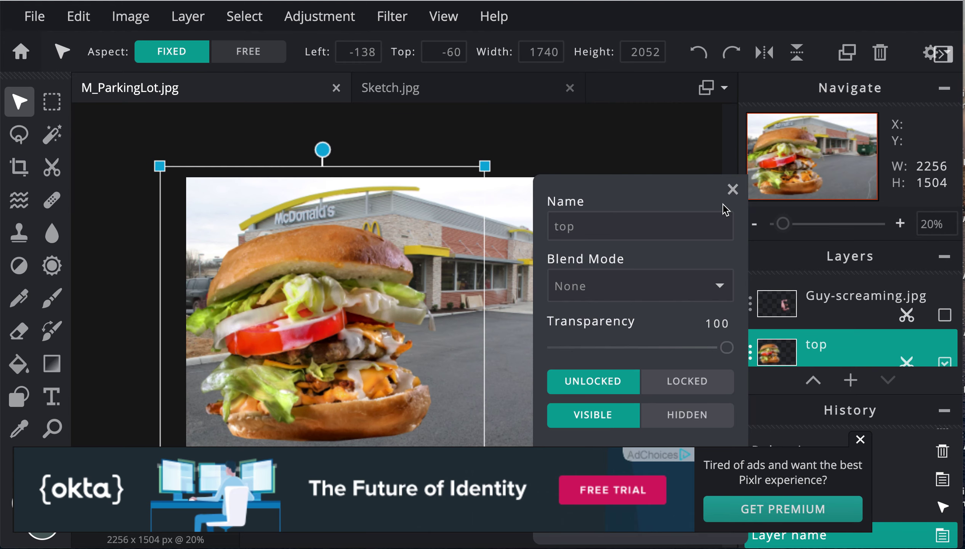
click(733, 191)
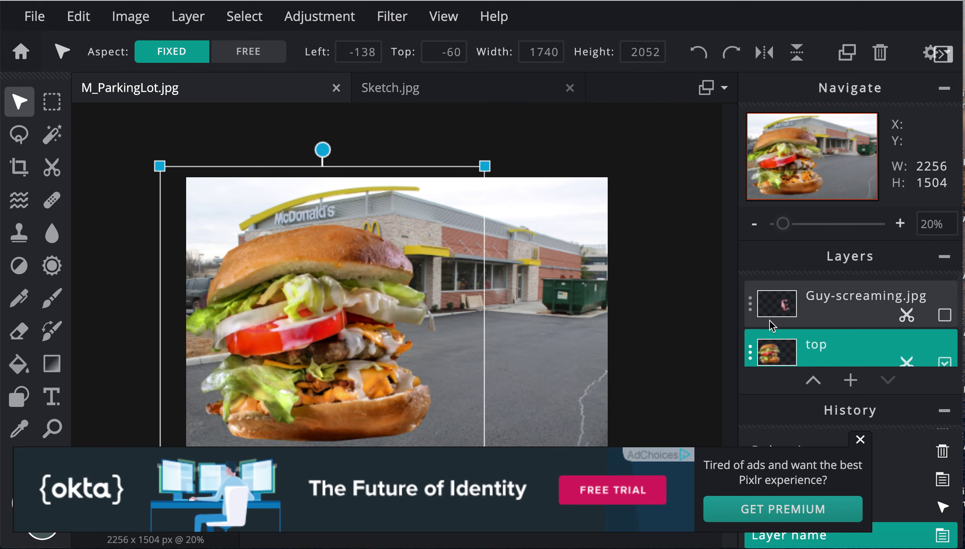
Duplicate the 'top' layer and move 'top Copy' directly beneath it
click(751, 359)
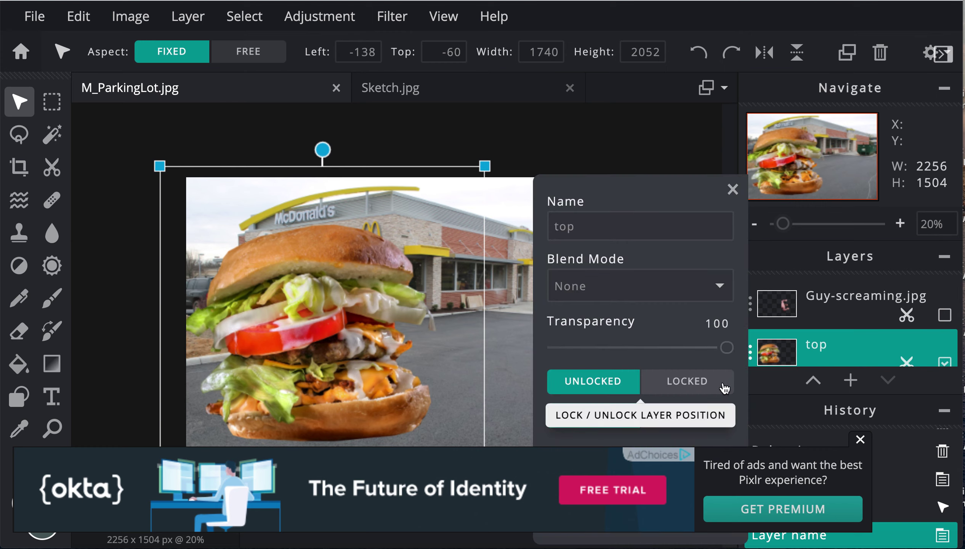
click(859, 440)
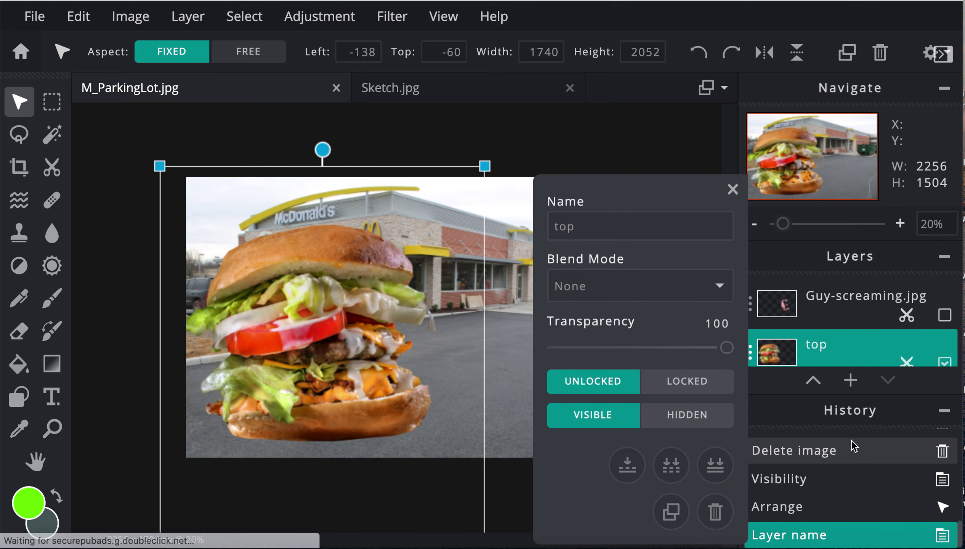
click(671, 513)
scroll(820, 346, down, 1)
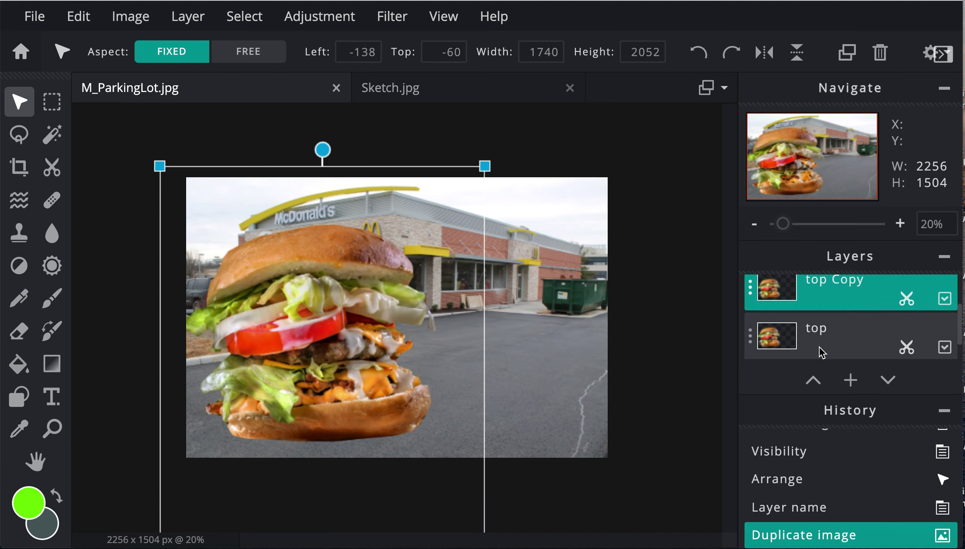
scroll(819, 351, down, 1)
scroll(820, 345, up, 1)
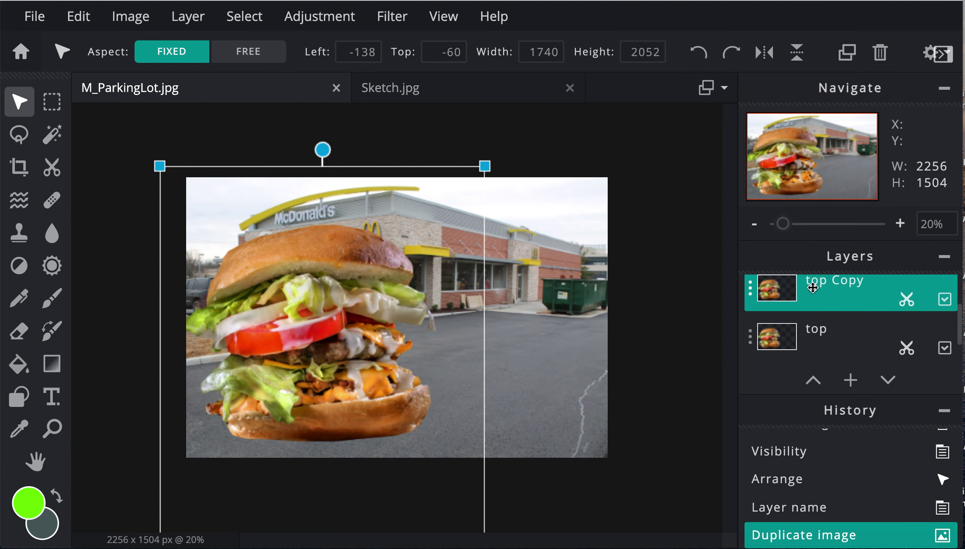
drag(813, 288, 823, 326)
Begin renaming 'top Copy' by replacing its name with 'bo'
scroll(838, 332, down, 1)
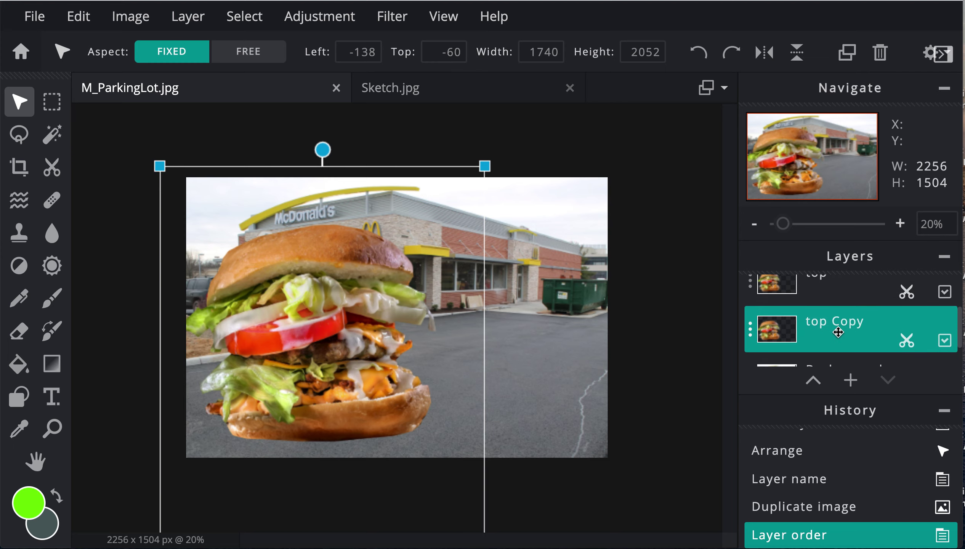
click(750, 334)
triple_click(603, 225)
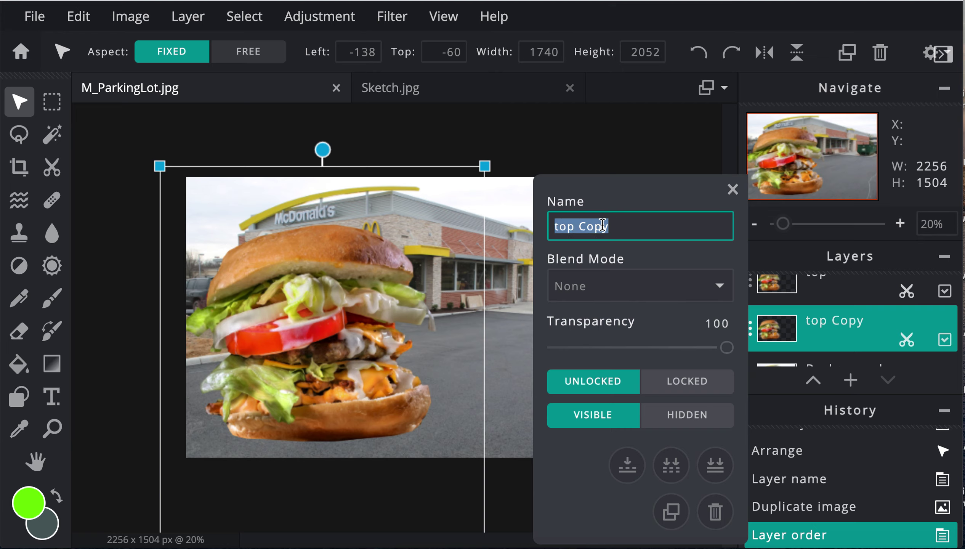
text(bottom)
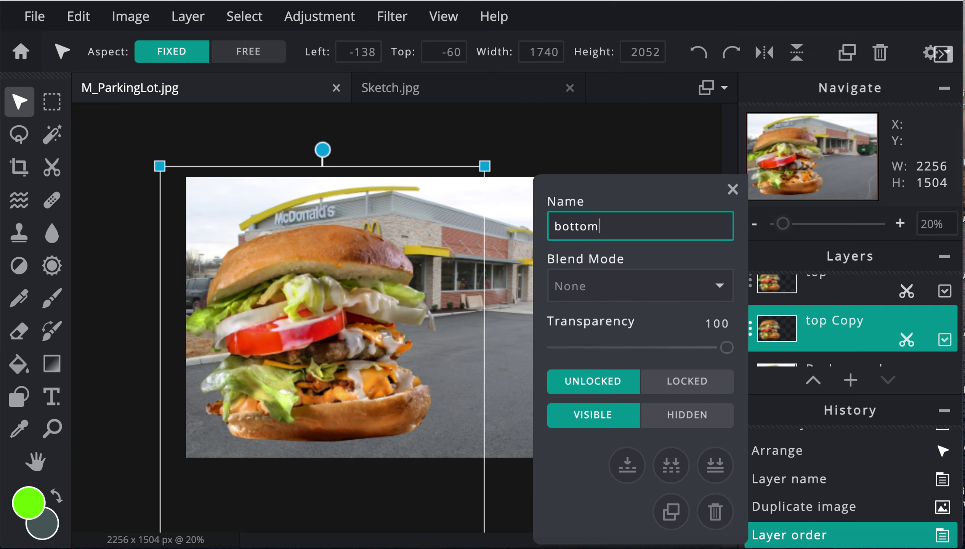
Confirm the copy's name as 'bottom' and hide the 'top' layer
key(Return)
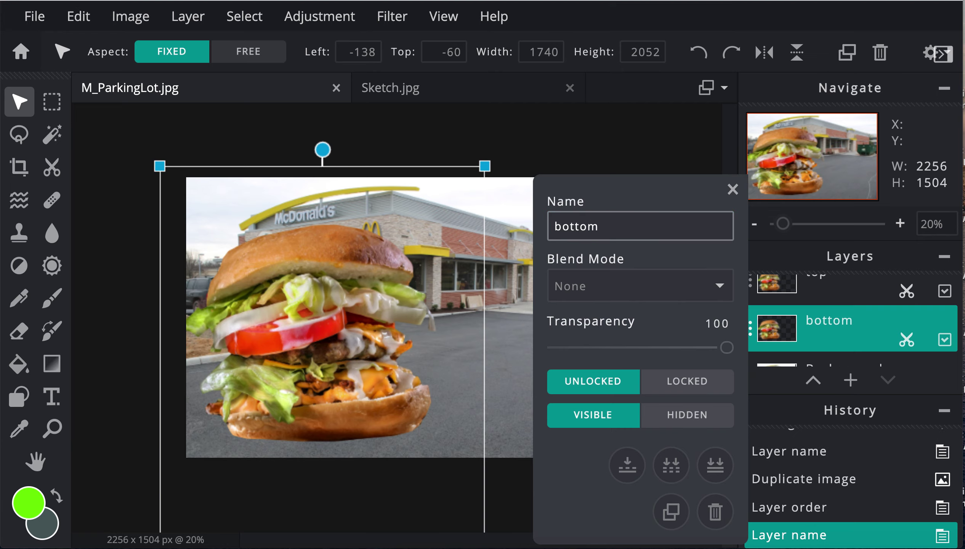
click(732, 188)
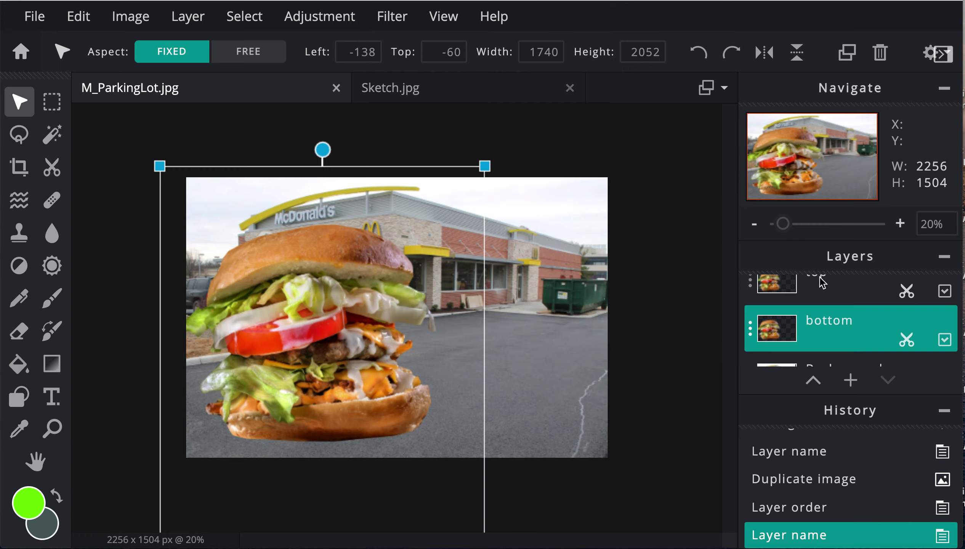
click(945, 292)
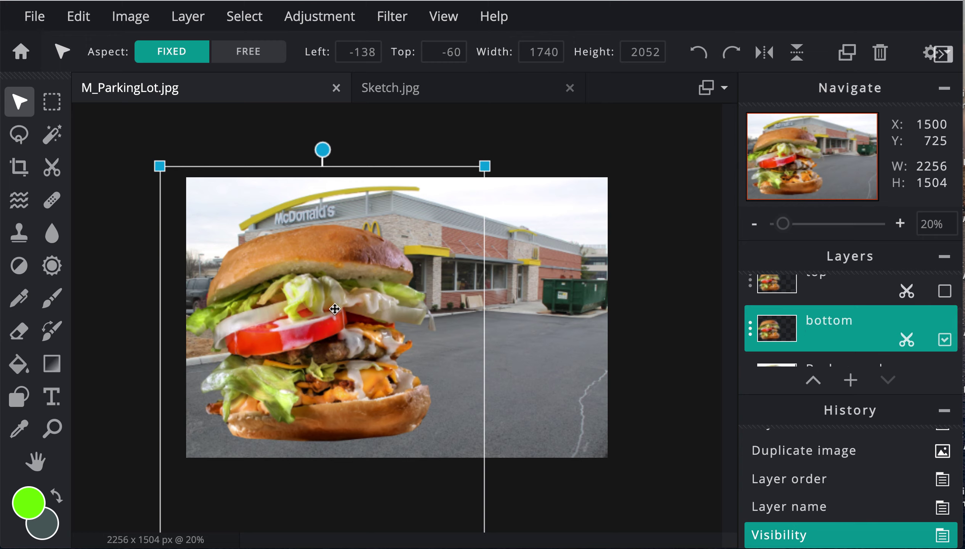
With the polygon lasso, start tracing along the patty's underside on the bottom layer
click(18, 136)
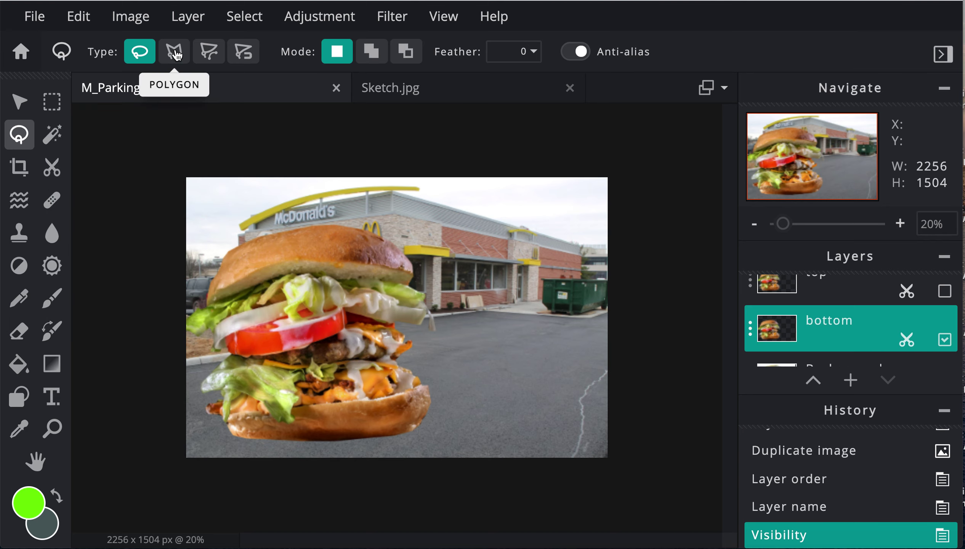
click(174, 52)
scroll(257, 355, down, 2)
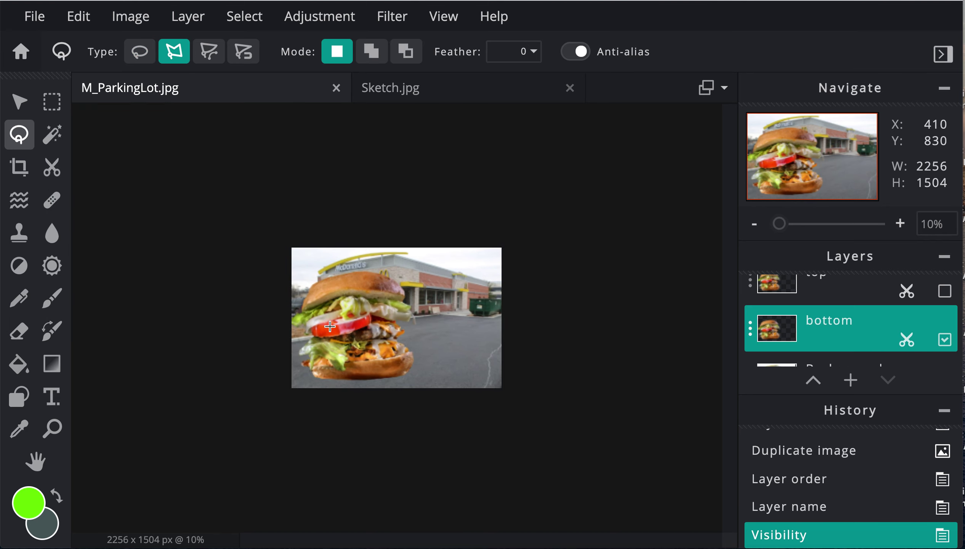
scroll(330, 326, up, 3)
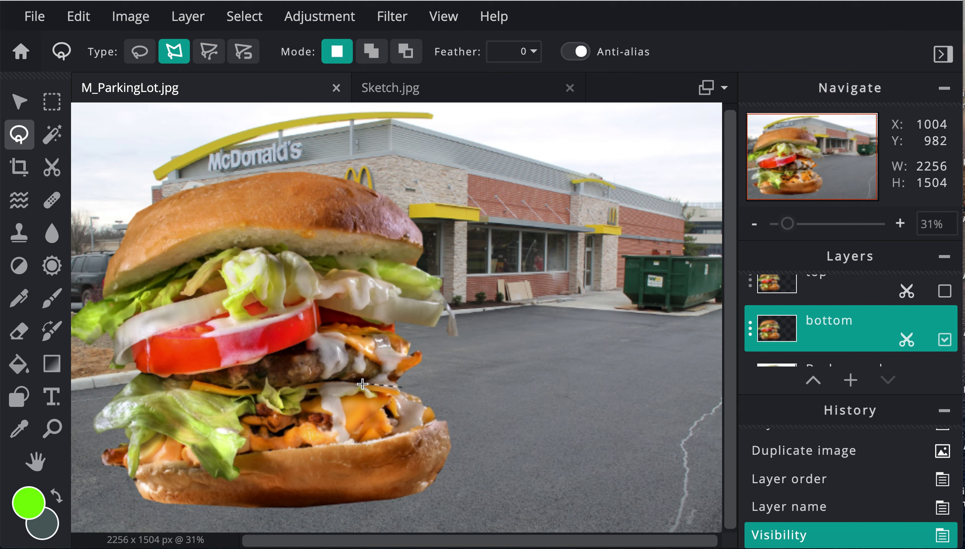
click(329, 381)
click(264, 381)
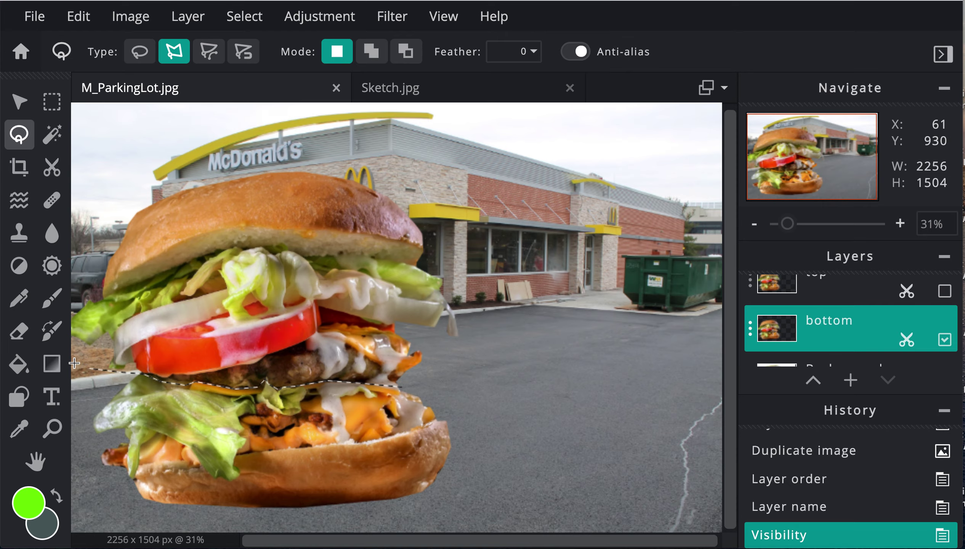
scroll(74, 363, up, 2)
scroll(86, 387, down, 1)
scroll(89, 395, up, 1)
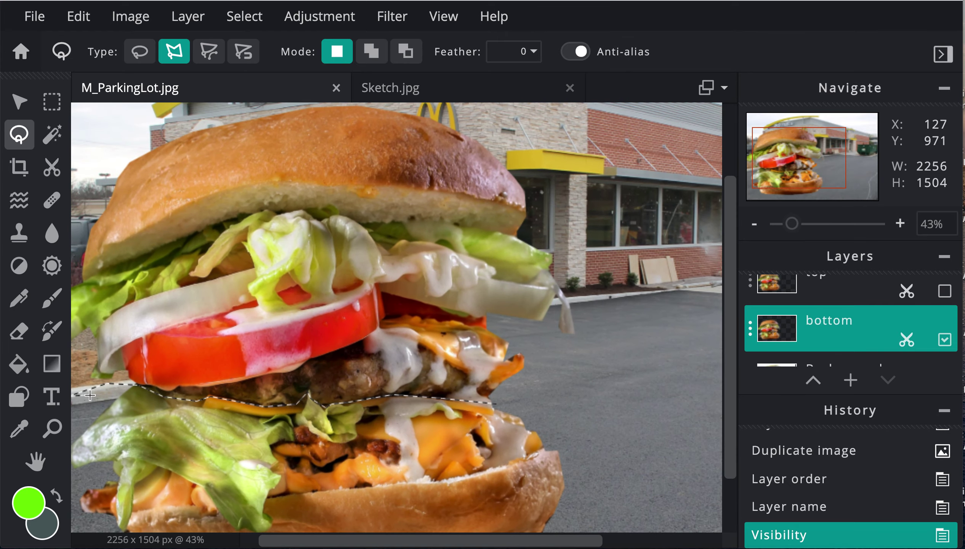
scroll(90, 375, up, 5)
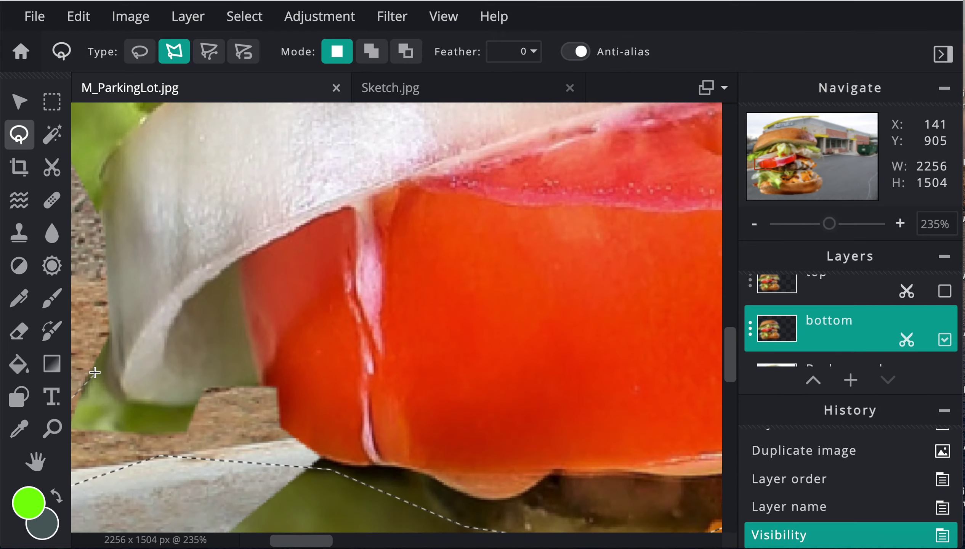
scroll(92, 371, down, 7)
Close the polygon around the upper burger half, above the cut line
click(230, 322)
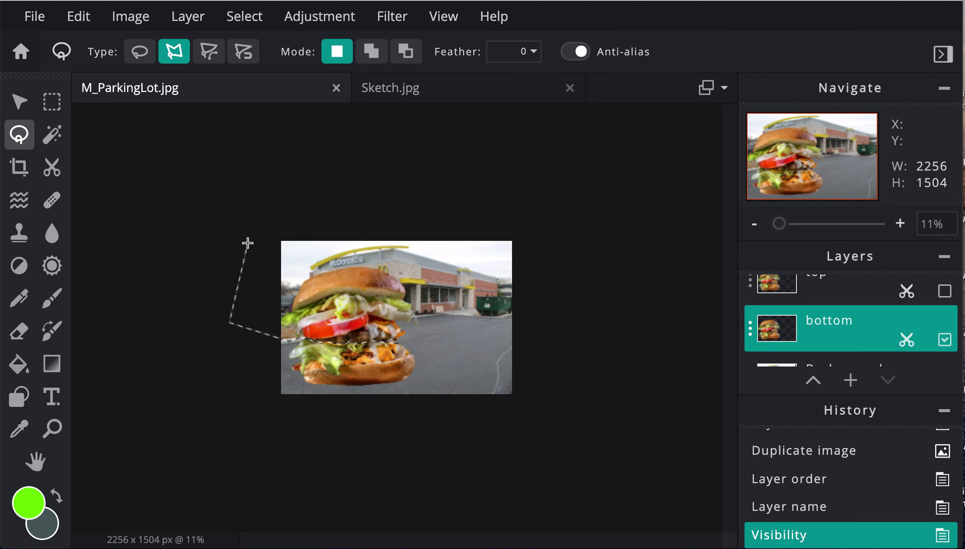
click(248, 242)
click(377, 211)
click(465, 270)
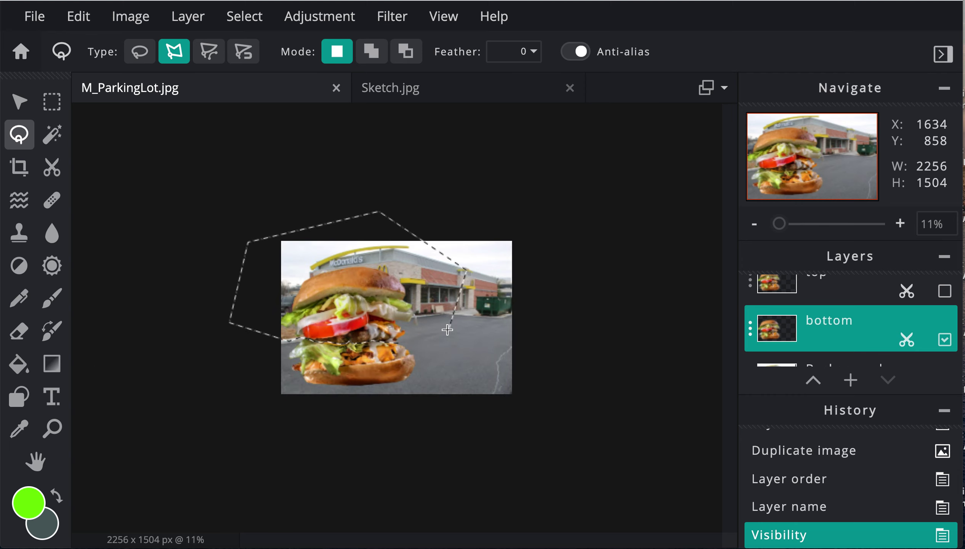
scroll(444, 330, down, 1)
scroll(440, 330, up, 5)
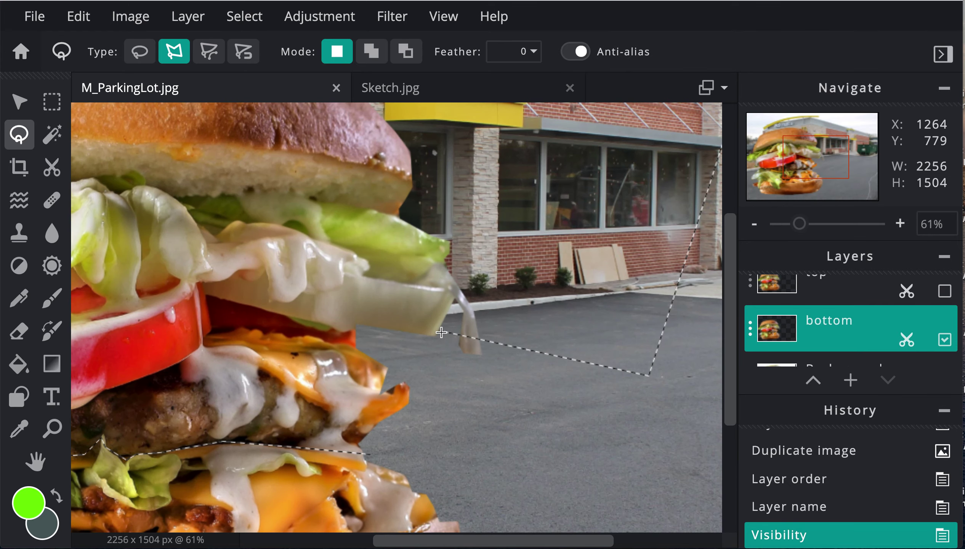
click(648, 376)
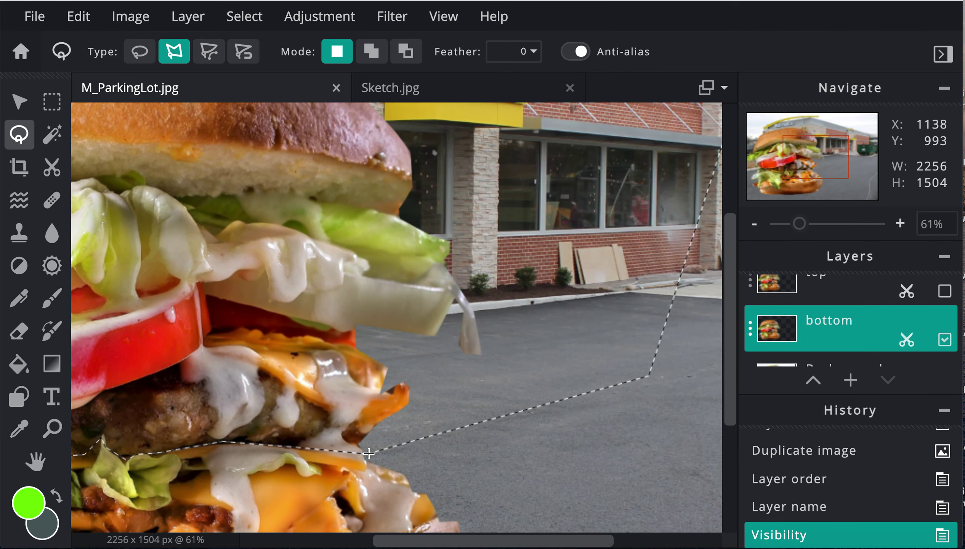
double_click(448, 426)
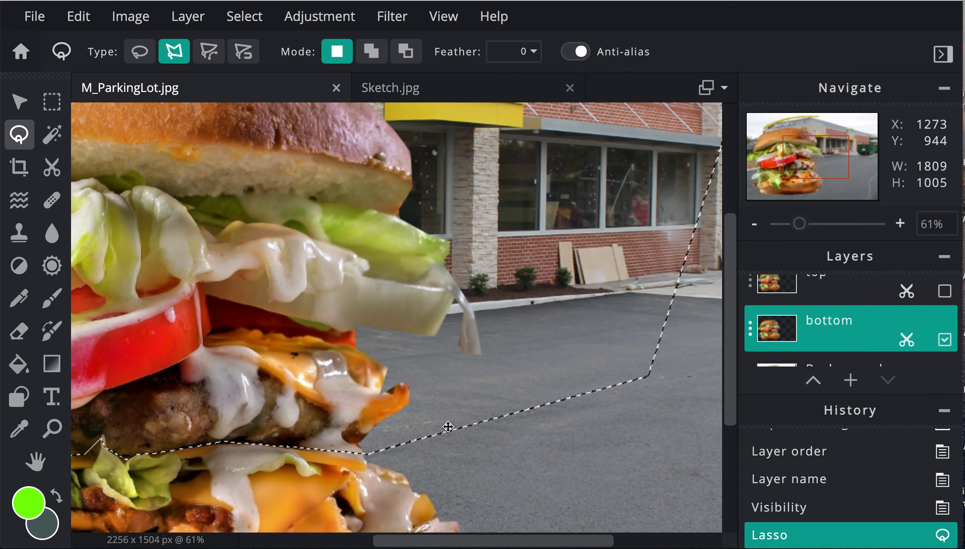
Erase the upper burger half from the bottom layer, deselect, and zoom to fit
key(Delete)
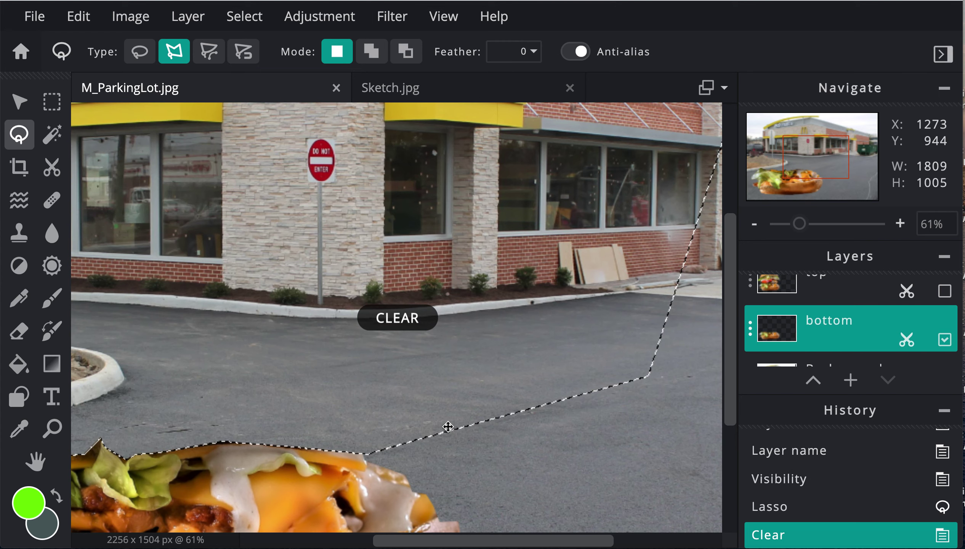
key(ctrl+d)
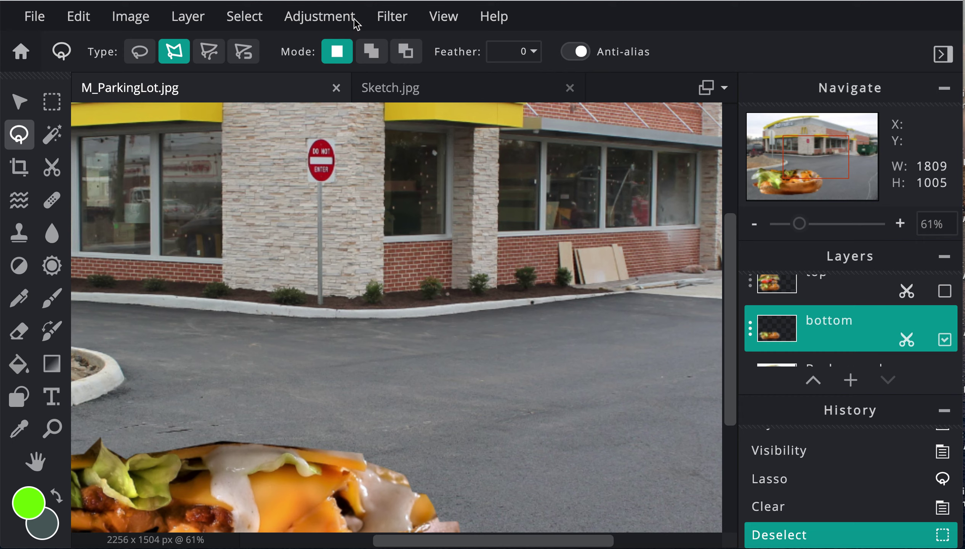
click(250, 24)
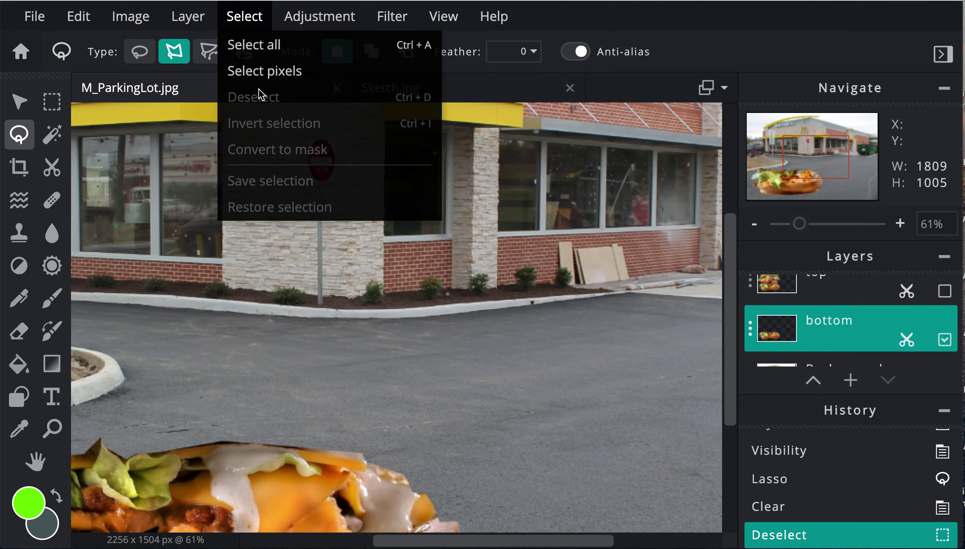
click(240, 17)
key(ctrl+0)
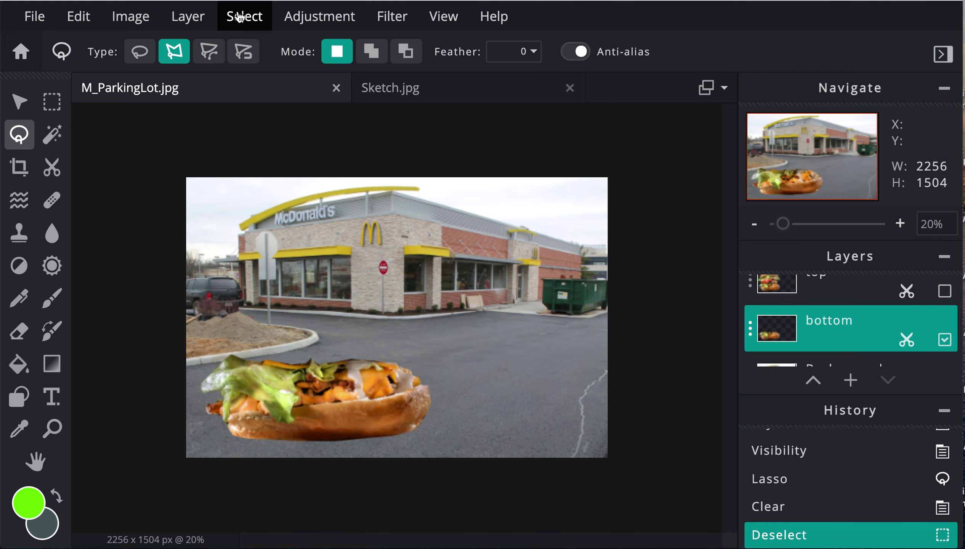
key(ctrl+plus)
Show and select the 'top' layer, then outline along the cut line, left side and bottom
click(785, 287)
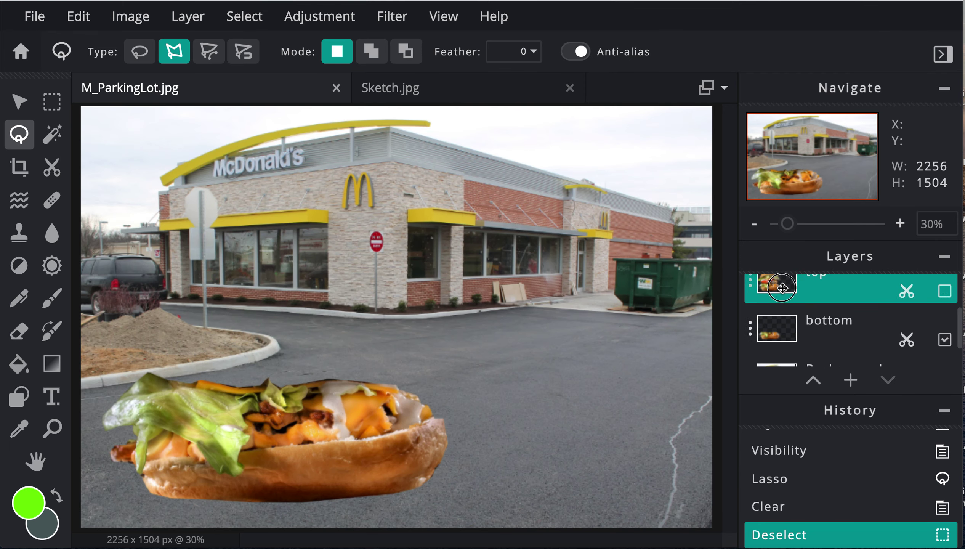
click(945, 291)
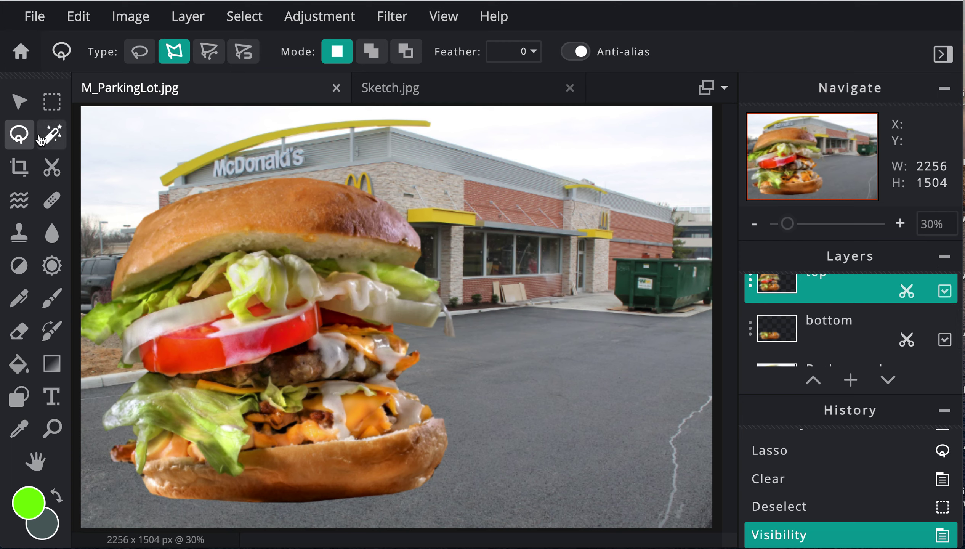
click(407, 391)
click(360, 385)
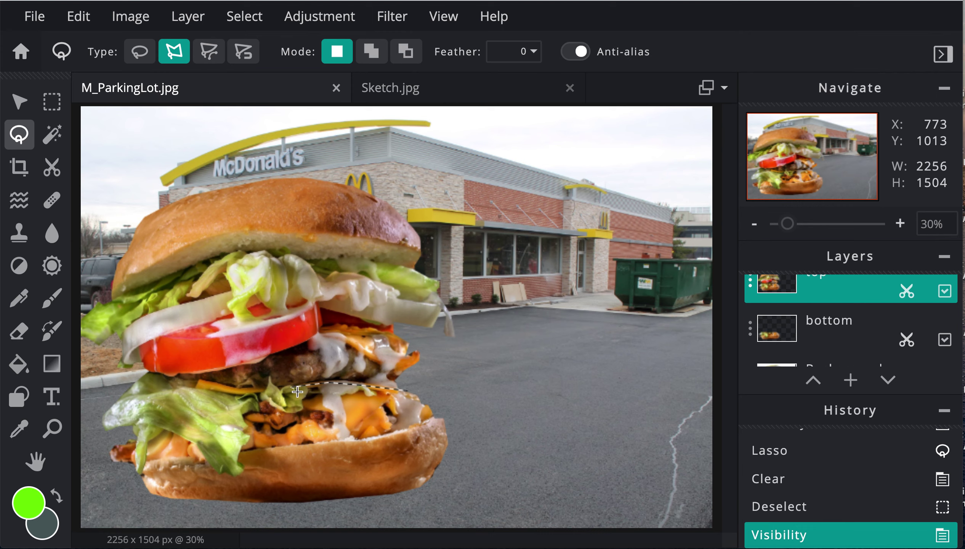
click(274, 389)
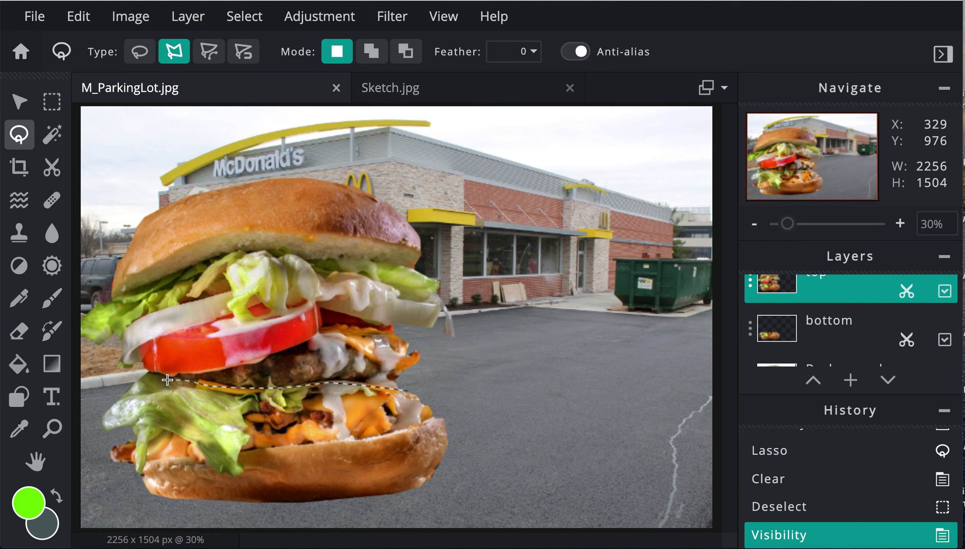
click(102, 377)
click(90, 412)
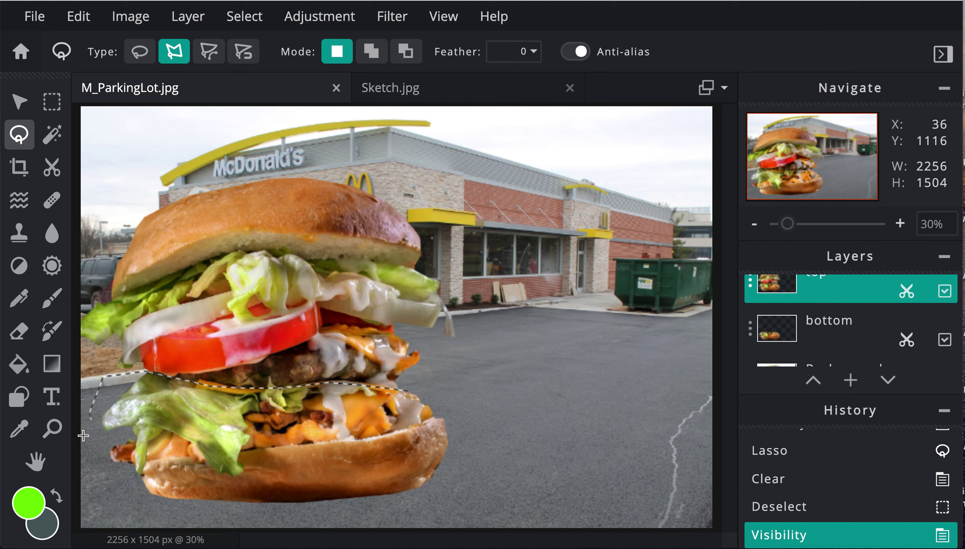
click(104, 475)
click(170, 512)
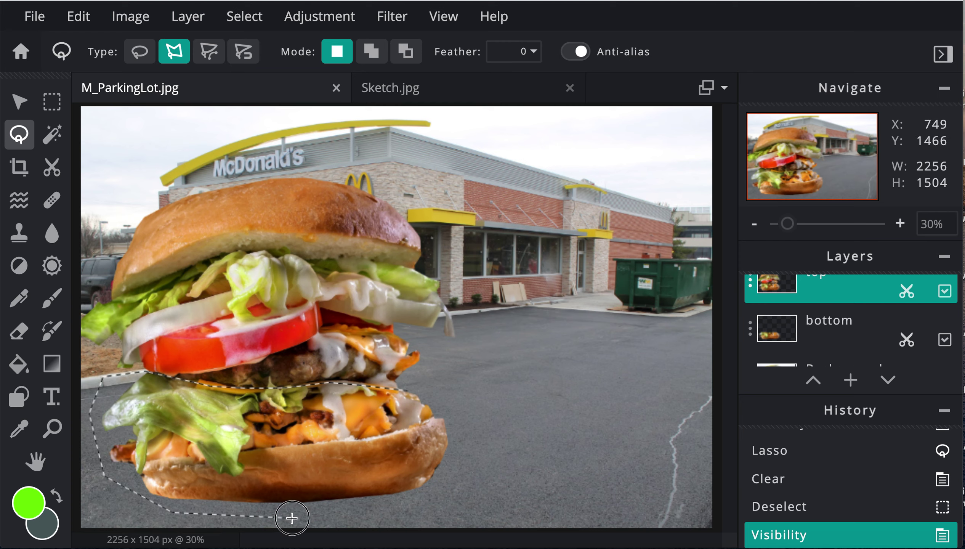
click(464, 512)
Close the outline up the right side and erase the lower area from 'top'
click(687, 320)
click(535, 383)
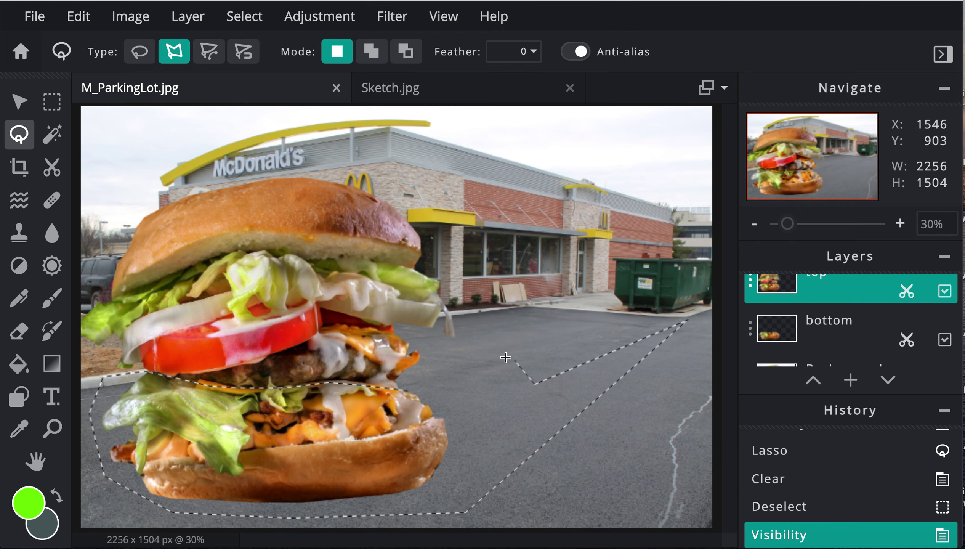
click(505, 359)
click(485, 381)
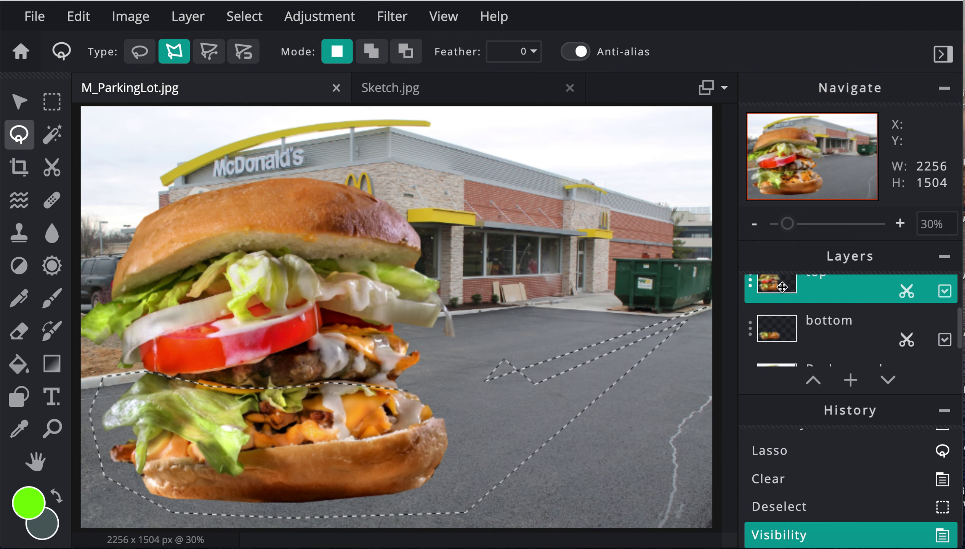
click(406, 388)
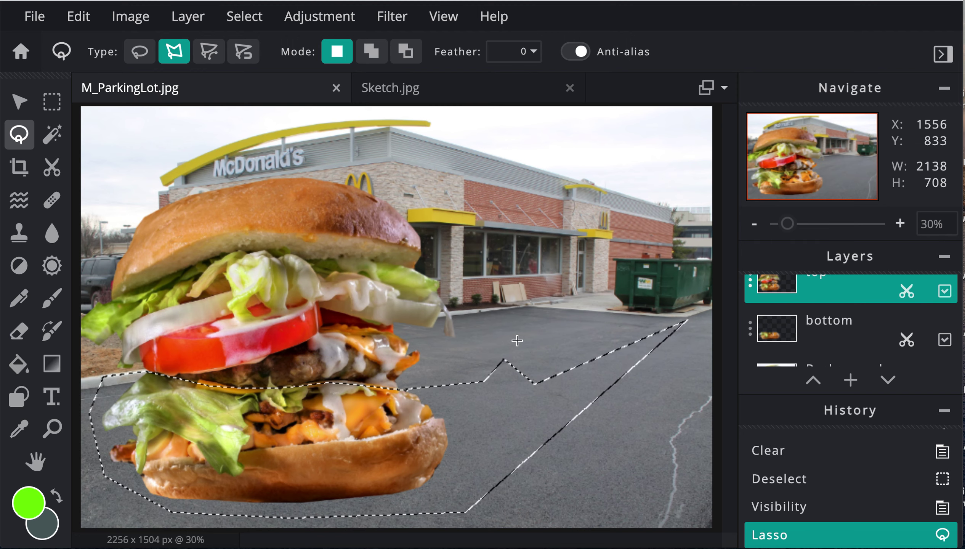
key(Delete)
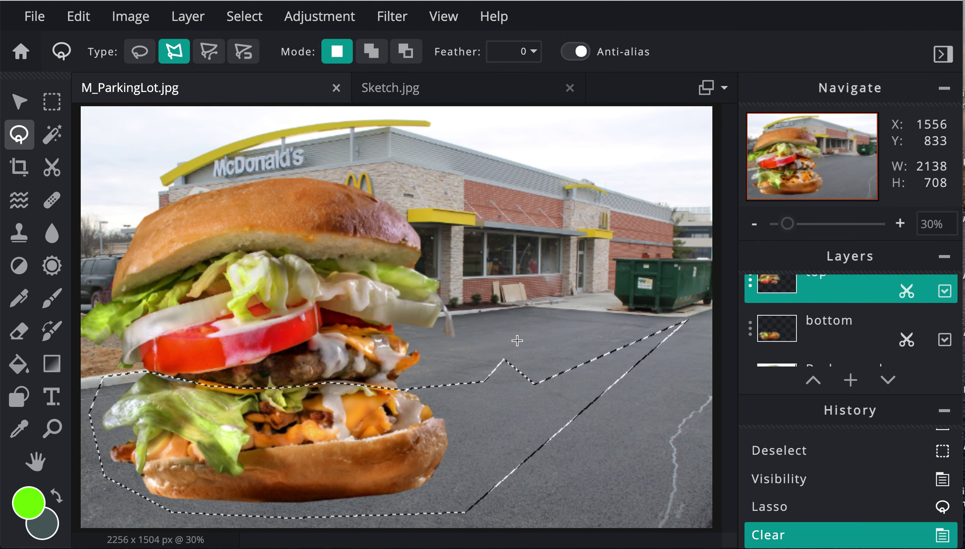
key(ctrl+d)
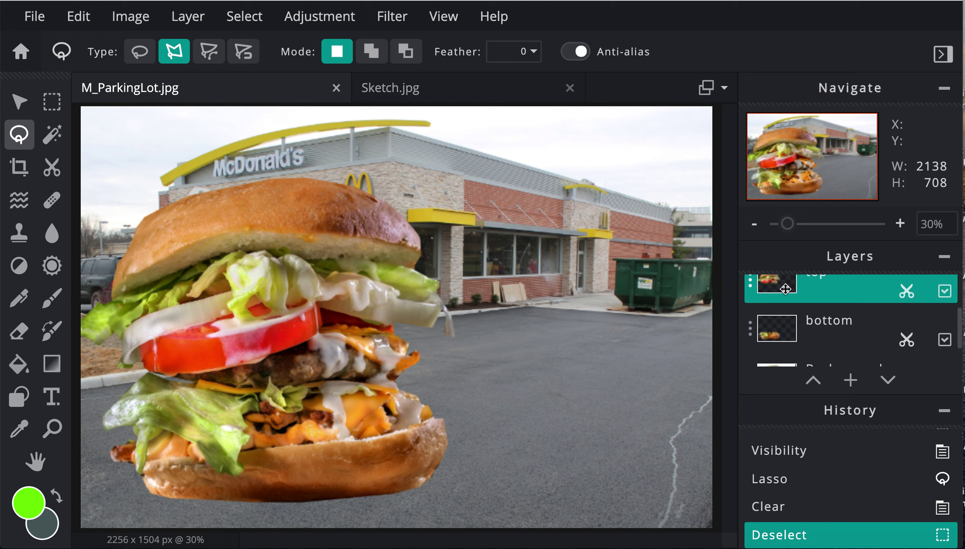
Rotate the 'top' burger half counter-clockwise and lift it to open a gap above the bottom bun
click(16, 101)
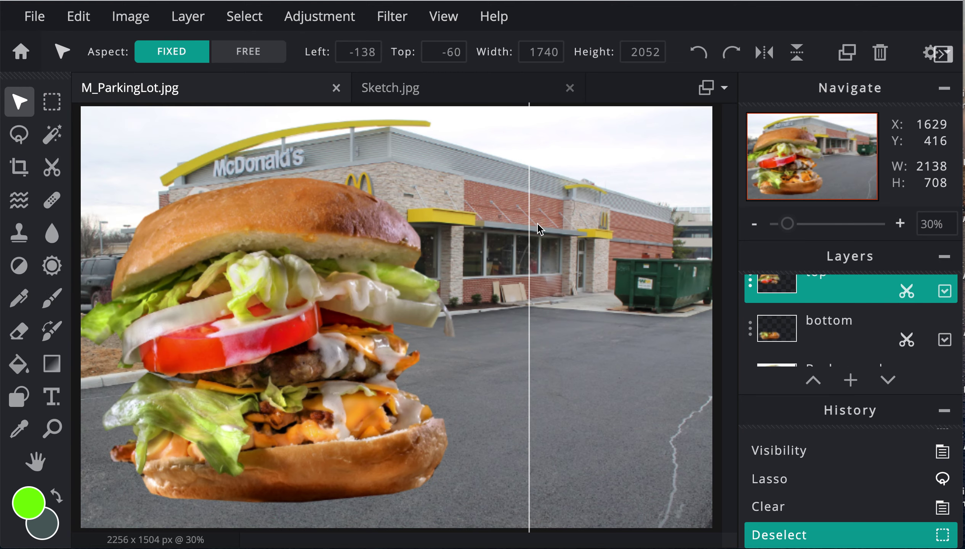
scroll(498, 291, down, 3)
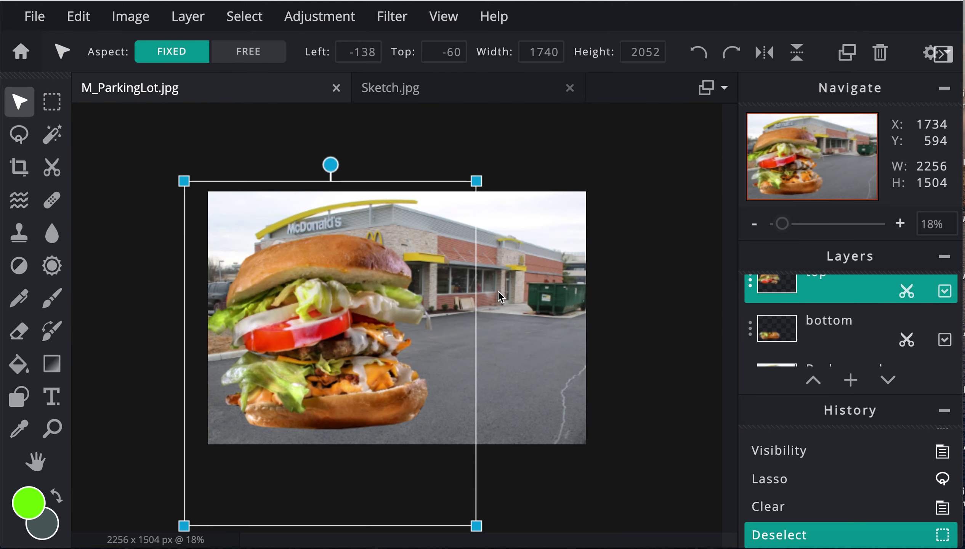
scroll(498, 291, down, 3)
drag(357, 223, 326, 222)
drag(351, 301, 357, 301)
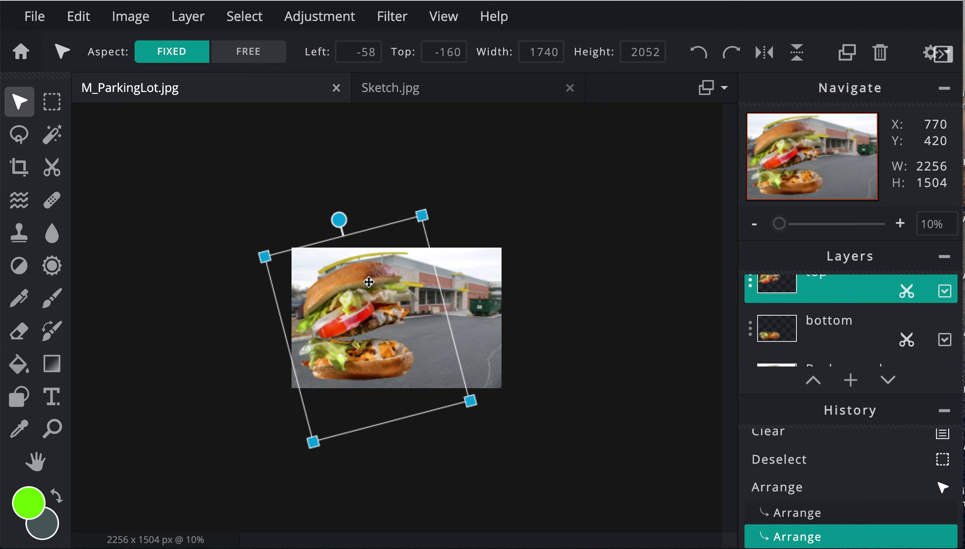
drag(339, 220, 319, 226)
drag(350, 280, 357, 304)
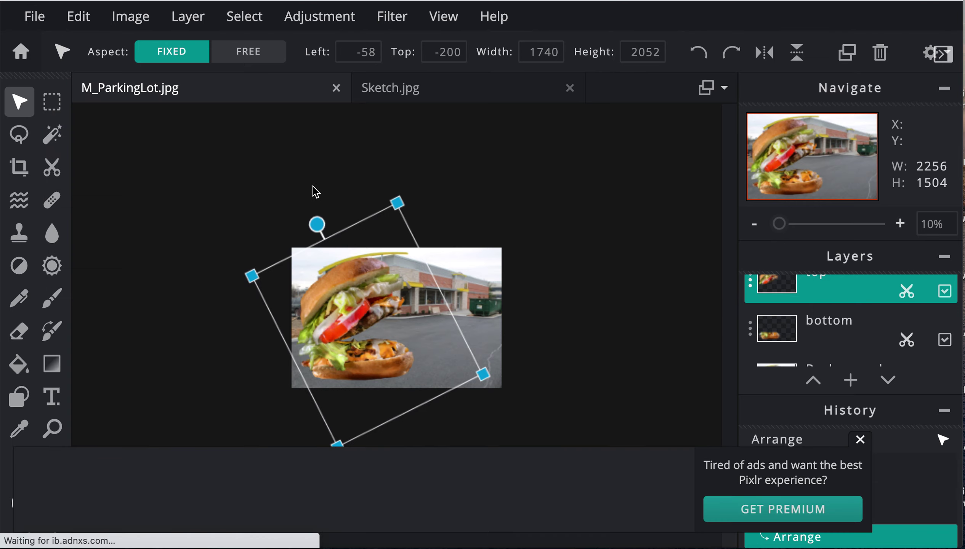
click(377, 174)
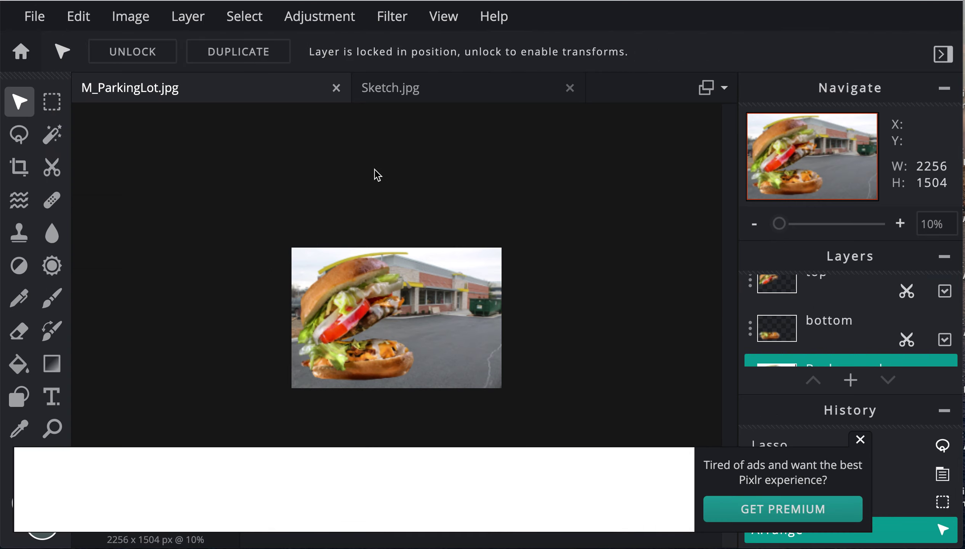
scroll(378, 175, up, 1)
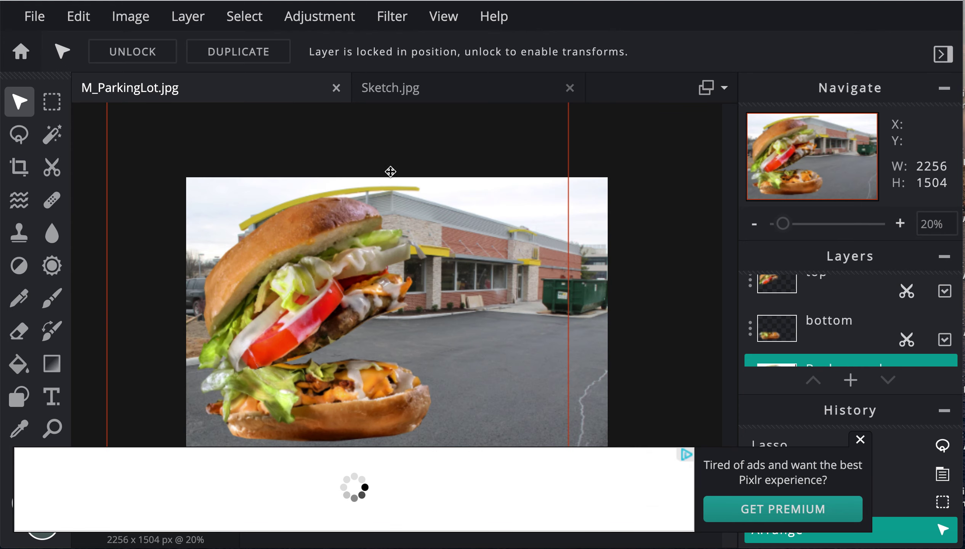
click(861, 439)
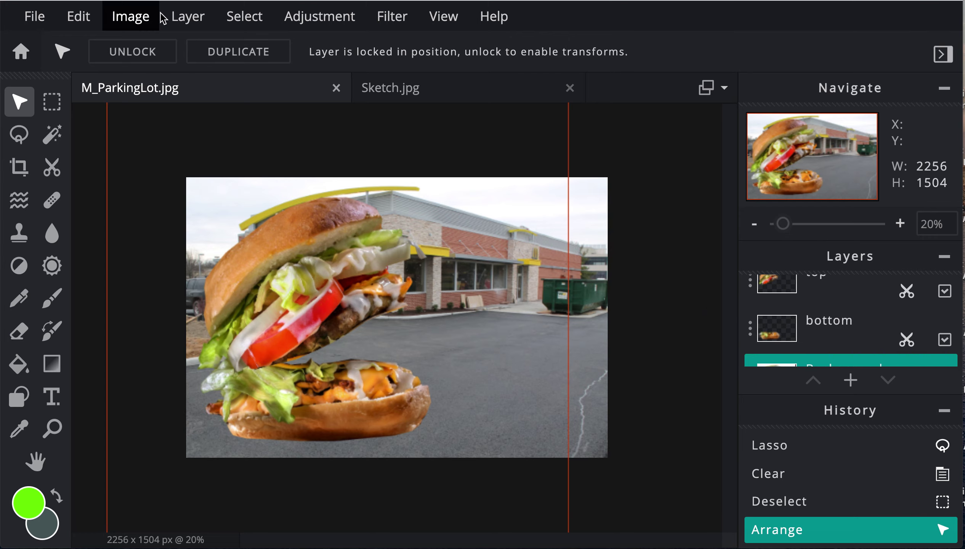
Add Guy-screaming.jpg from Downloads as a new layer using Layer > Add image as layer
click(187, 17)
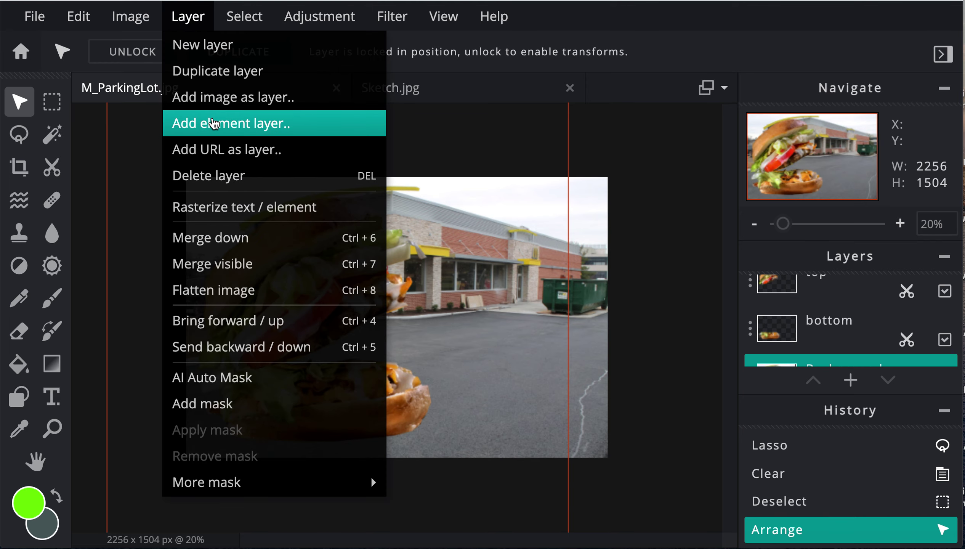
click(216, 98)
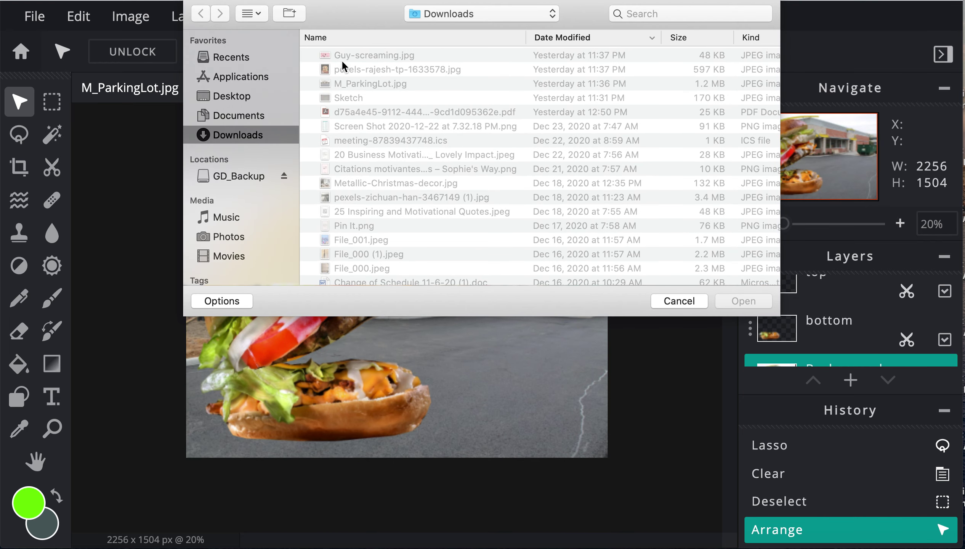
click(367, 56)
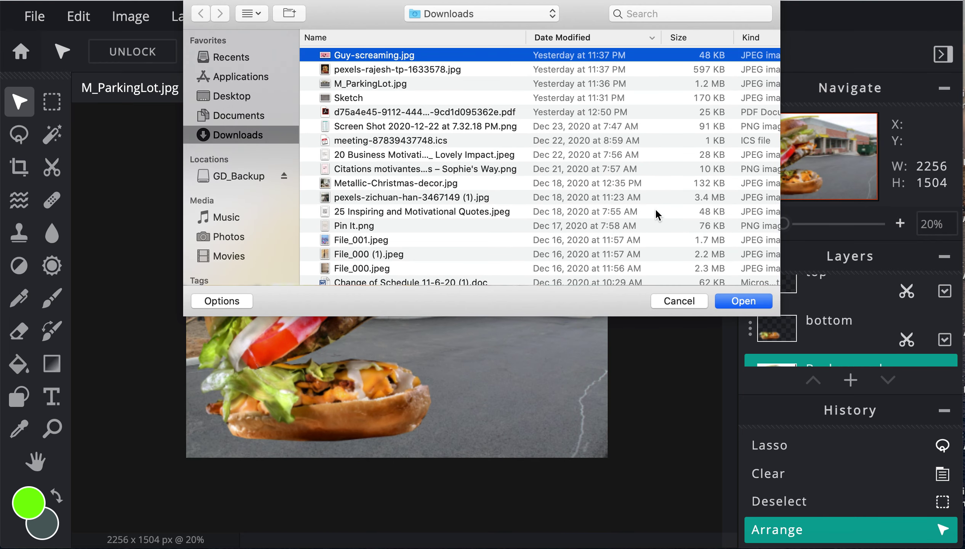
click(765, 304)
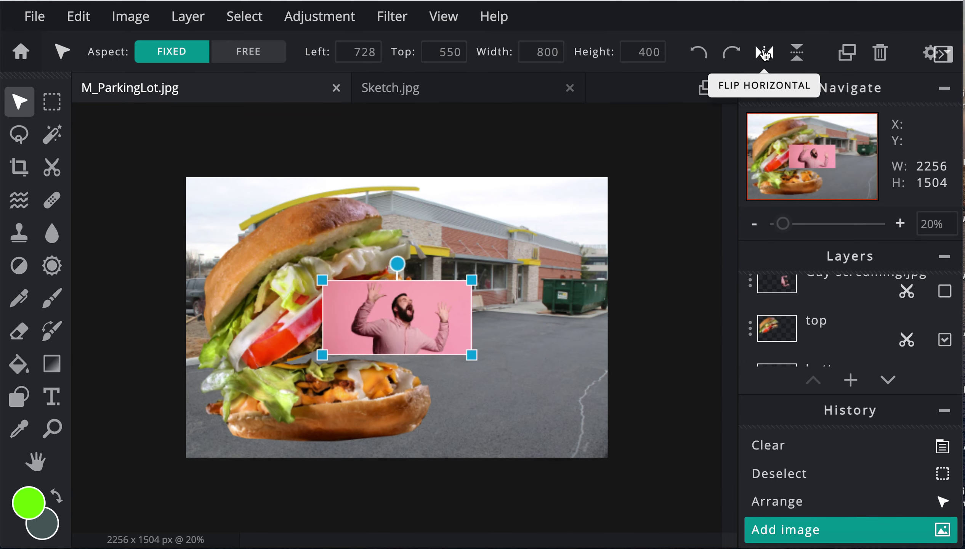
Mirror the man's photo, rotate it about 80°, enlarge it to 996 × 498 and move it between the buns
click(764, 55)
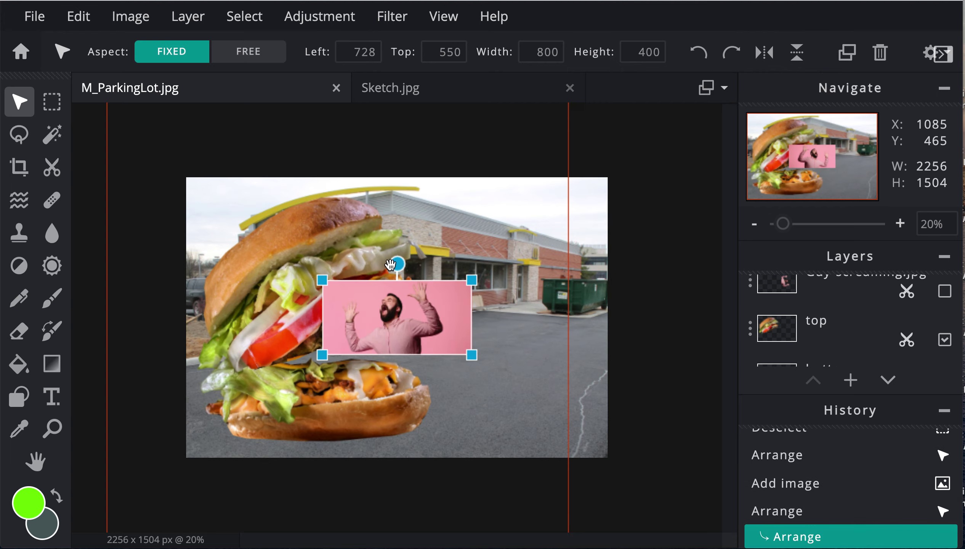
drag(397, 264, 468, 309)
drag(425, 239, 479, 193)
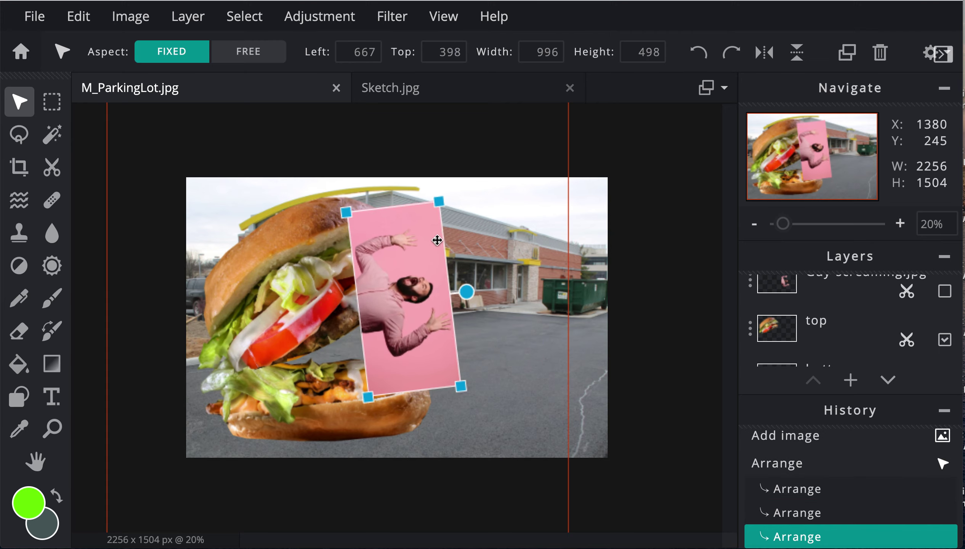
drag(409, 292, 374, 333)
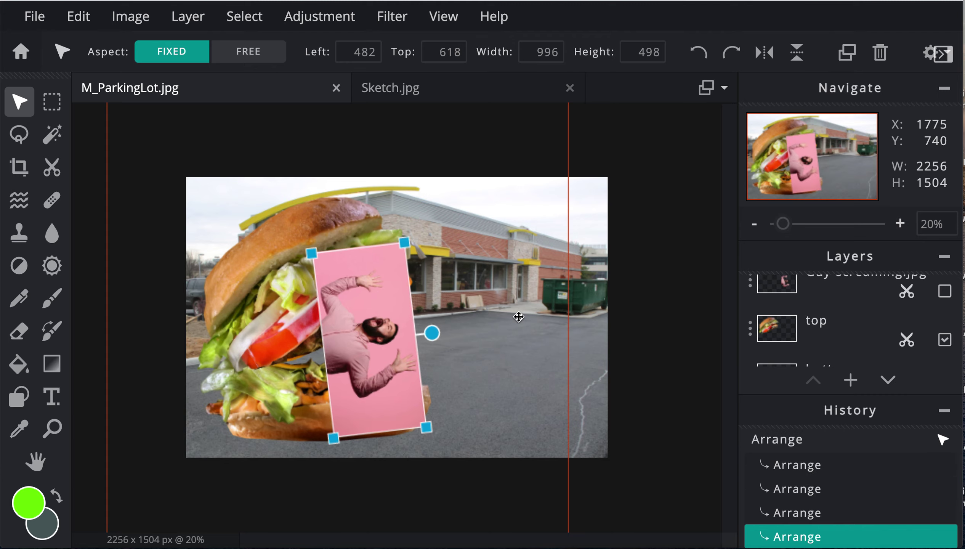
Select the Lasso tool and set its type to Polygon for straight-edged outlining
click(19, 134)
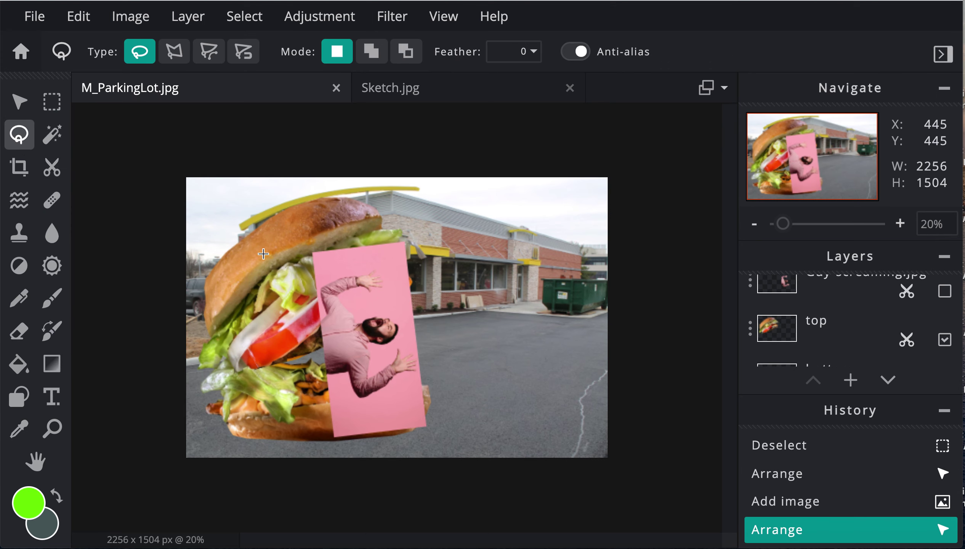
click(173, 51)
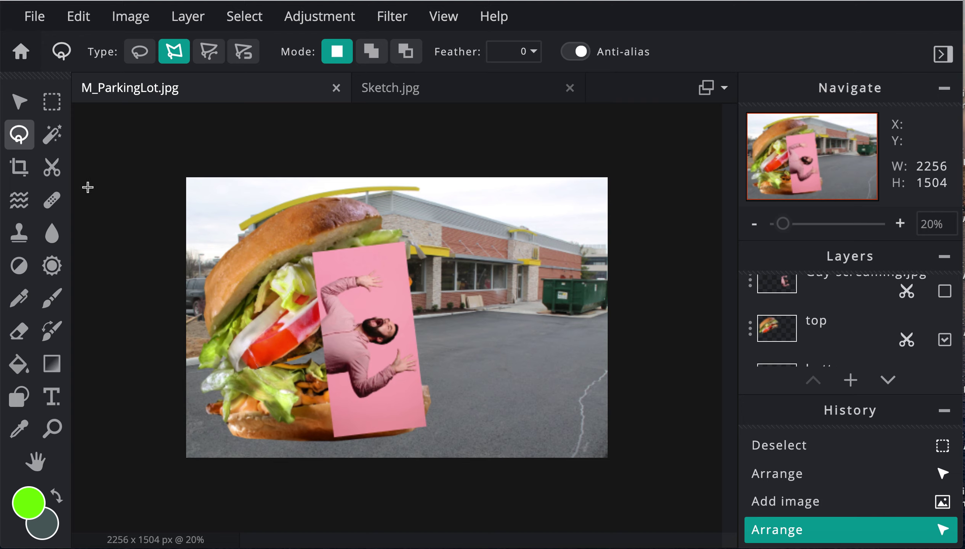
click(51, 136)
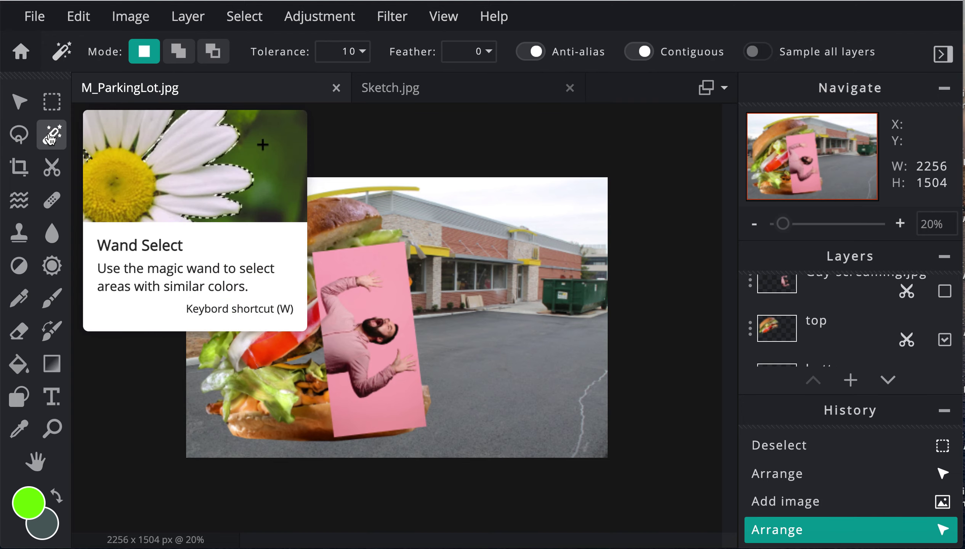
click(18, 136)
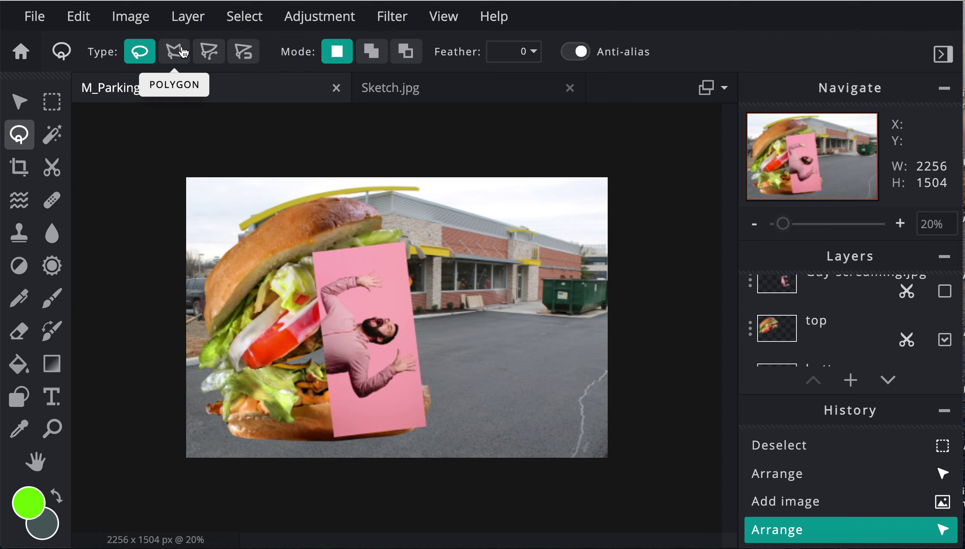
Start a polygon lasso outline along the man's raised arm and around his hand
click(170, 64)
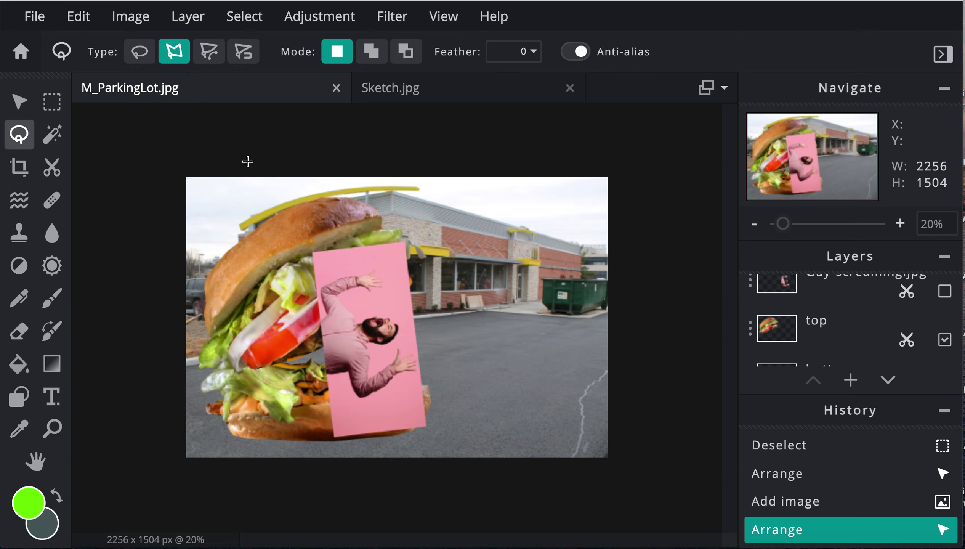
click(325, 309)
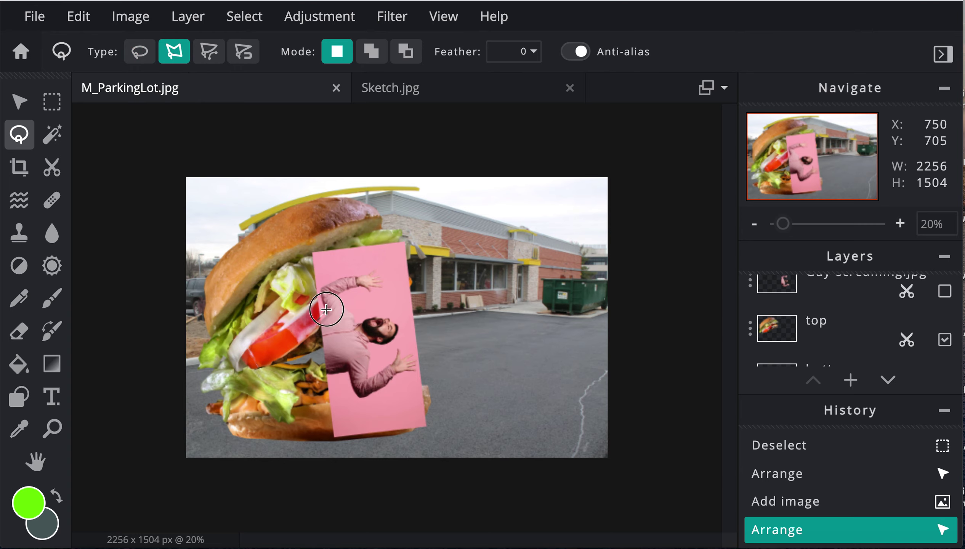
click(323, 290)
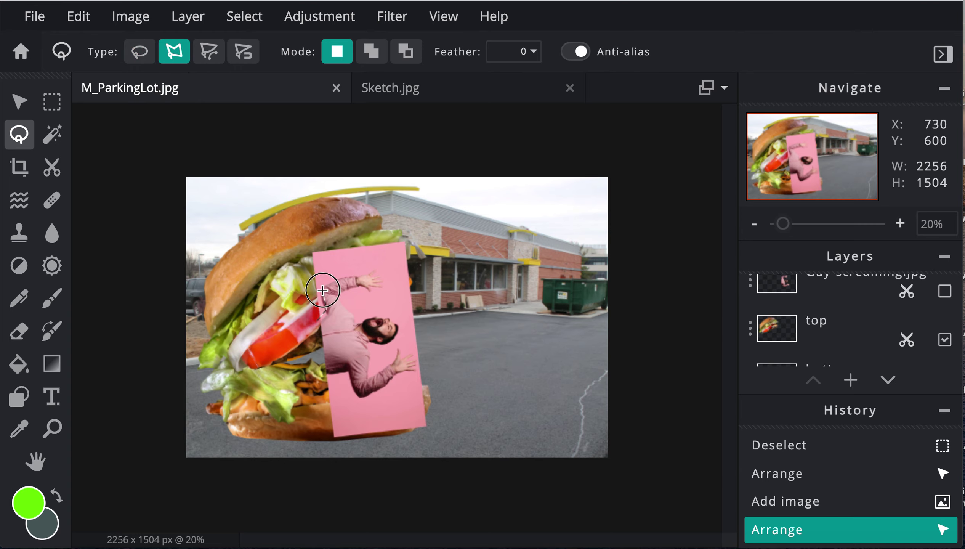
click(376, 272)
click(384, 287)
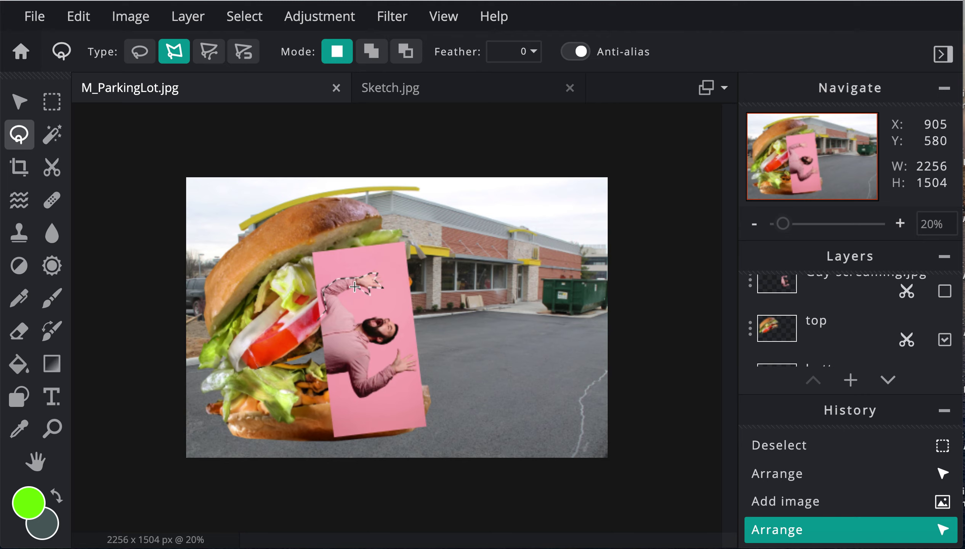
click(339, 292)
Continue the outline over his head, jaw, lower forearm and shirt, closing it at the start
click(364, 318)
click(379, 315)
click(388, 317)
click(396, 321)
click(397, 338)
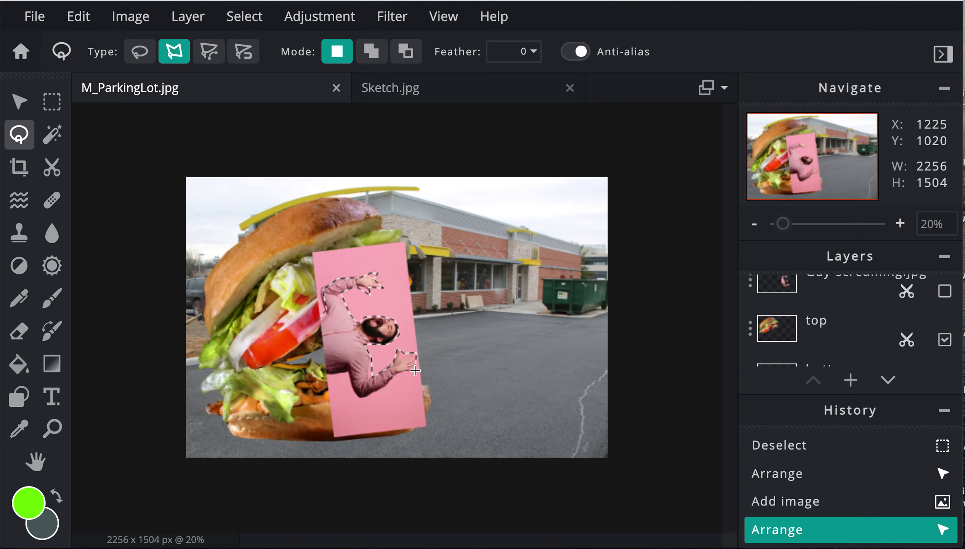
click(401, 372)
click(324, 370)
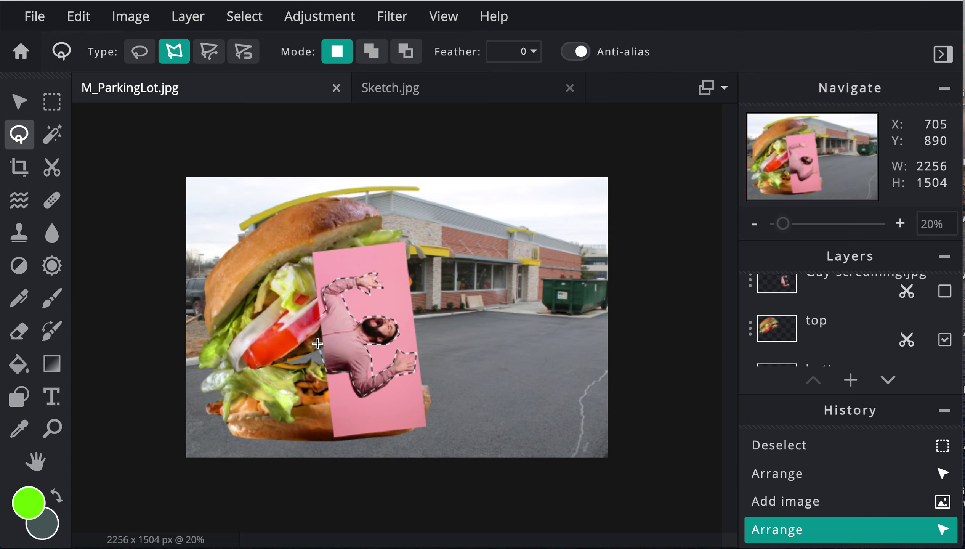
click(321, 316)
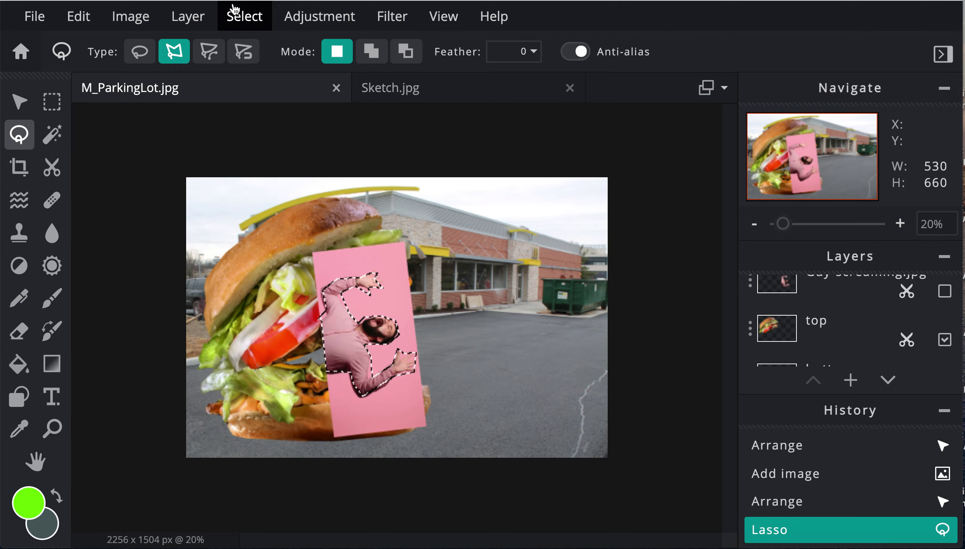
Convert the selection to a mask to cut the man from his pink background, then nudge him right
click(195, 15)
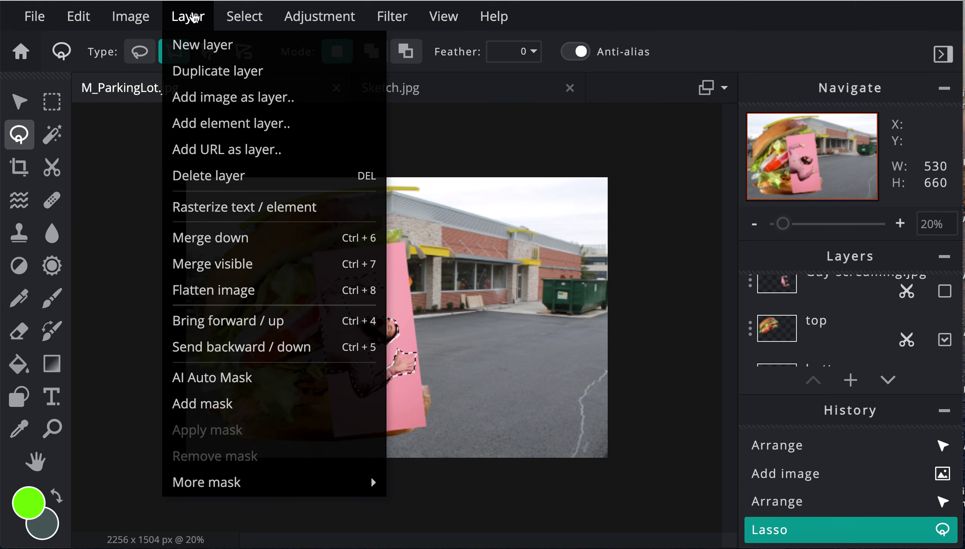
mouse_move(227, 17)
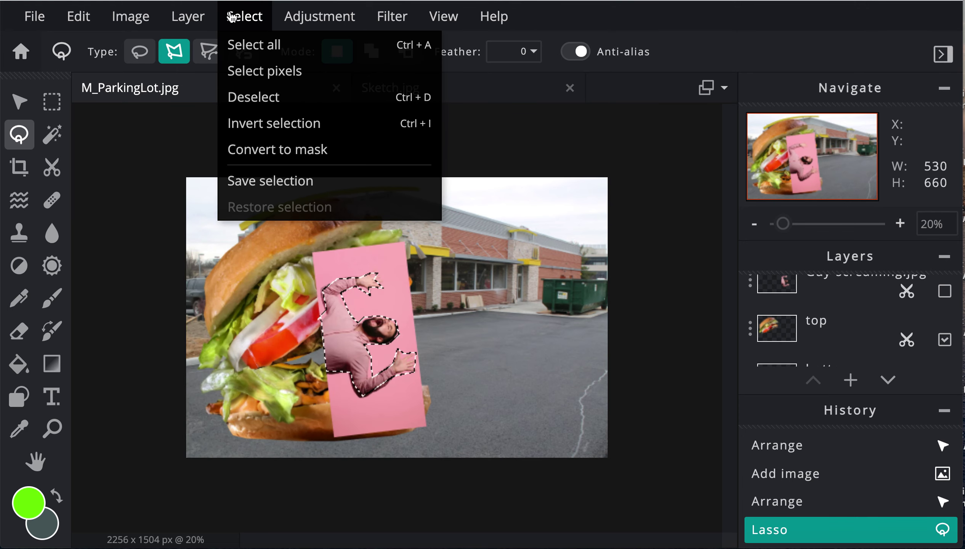
click(280, 155)
click(19, 102)
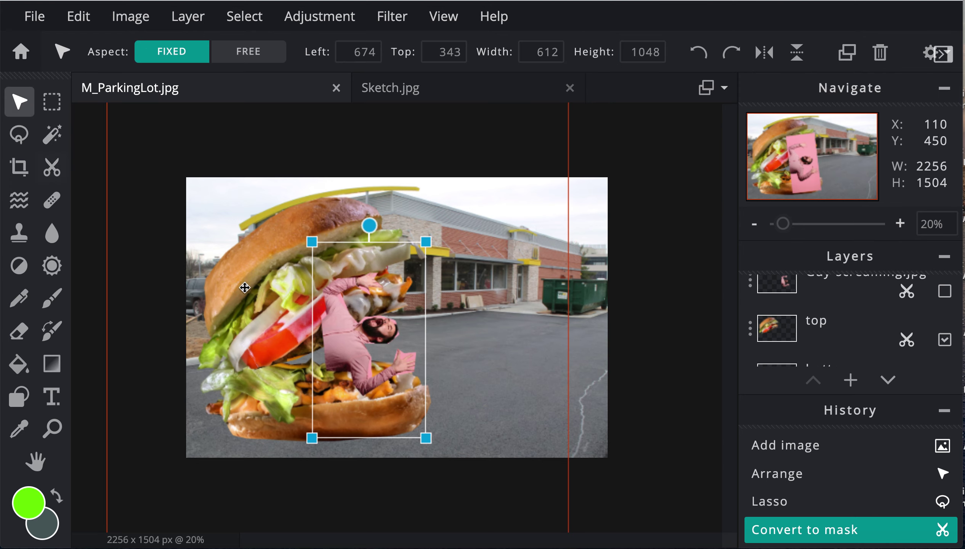
drag(365, 349, 373, 350)
Move the guy layer below the 'top' burger layer and reposition the top burger half
scroll(754, 308, up, 3)
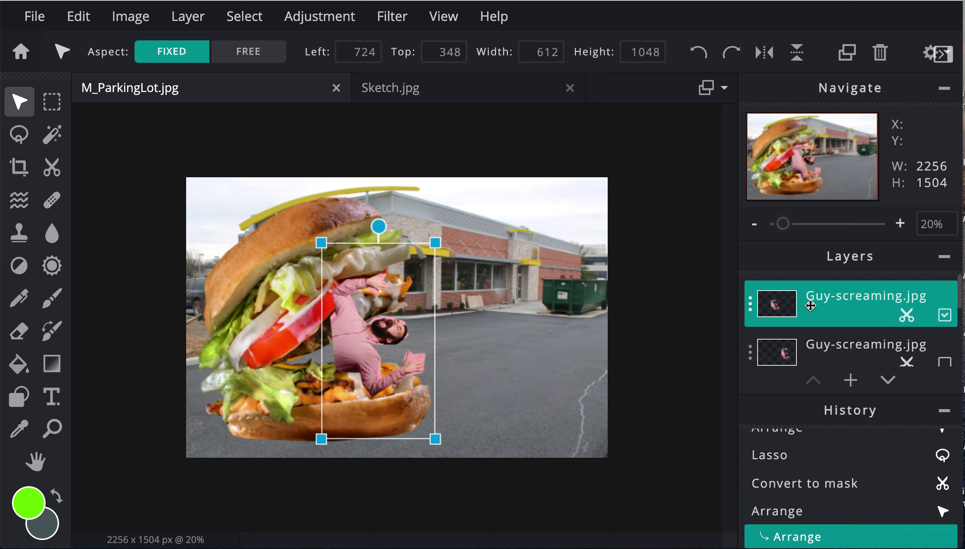
drag(811, 305, 808, 338)
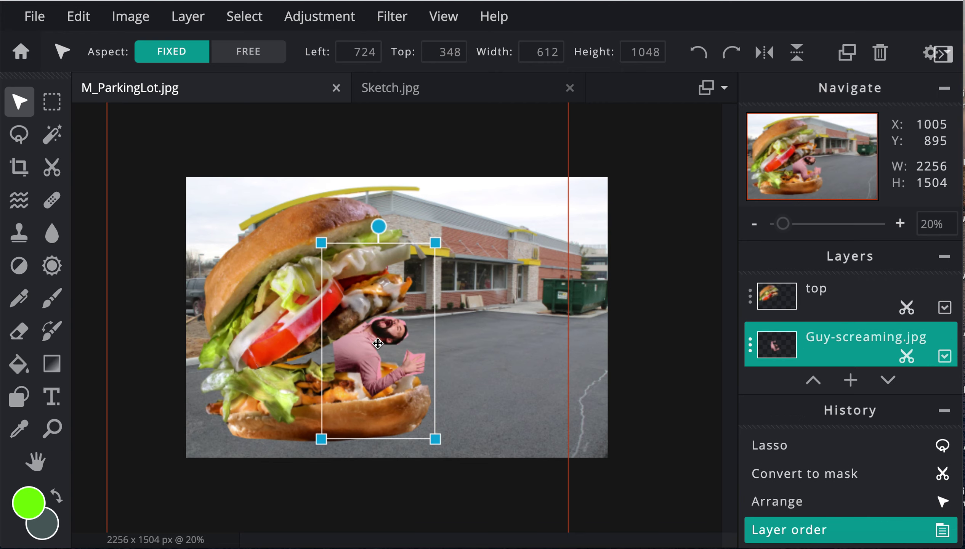
click(791, 297)
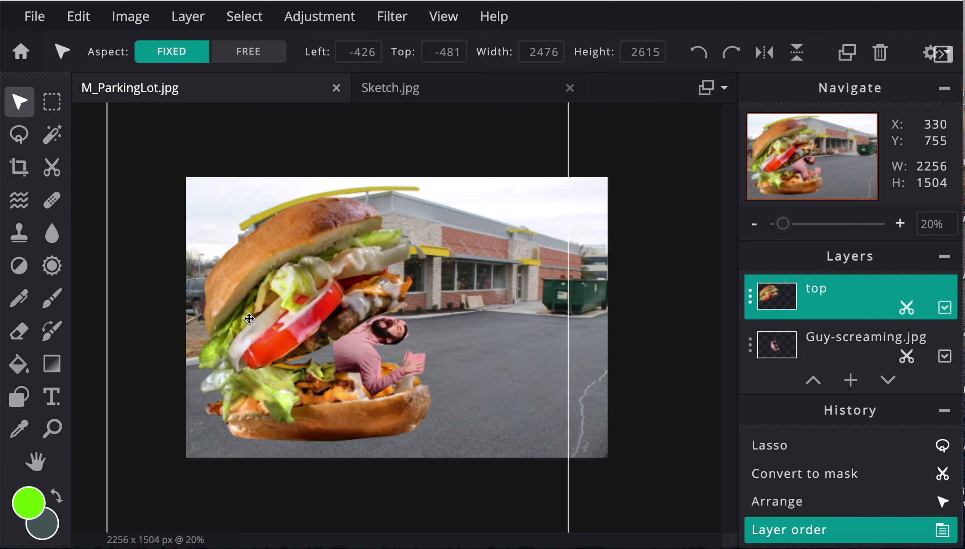
mouse_move(252, 318)
mouse_down()
mouse_move(261, 319)
mouse_move(252, 331)
mouse_up()
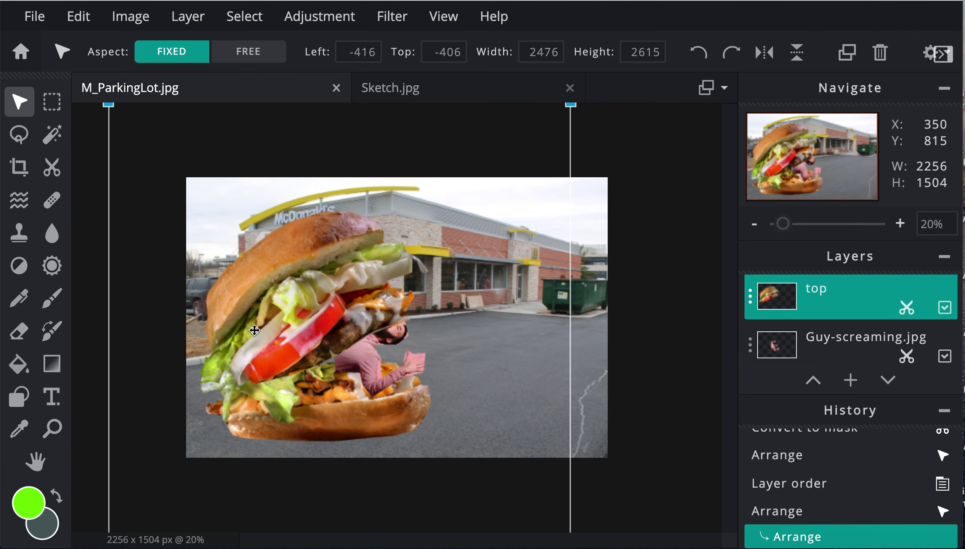
Rotate the guy to tilt him and shift the top burger half slightly
click(787, 342)
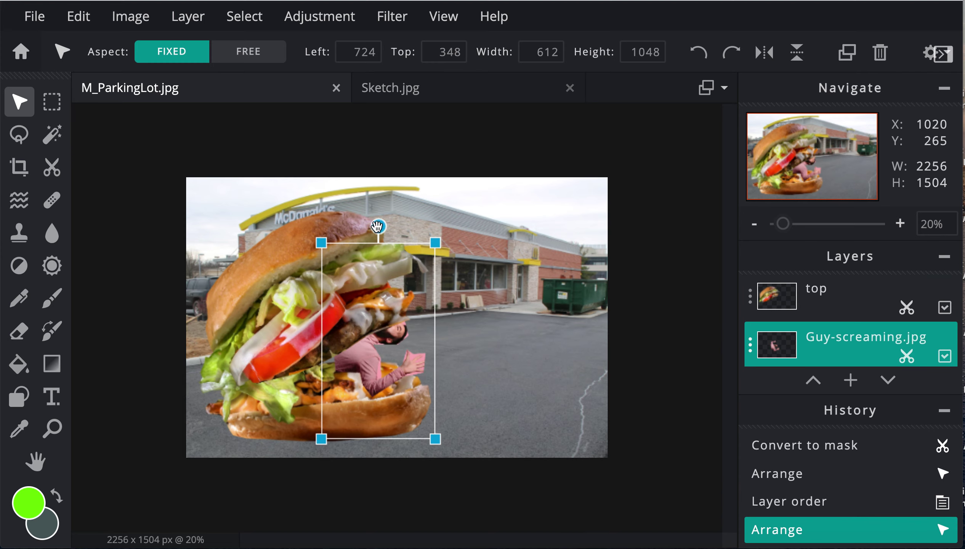
drag(377, 224, 414, 231)
mouse_move(363, 360)
mouse_down()
mouse_move(365, 347)
mouse_move(351, 375)
mouse_move(368, 357)
mouse_up()
click(804, 345)
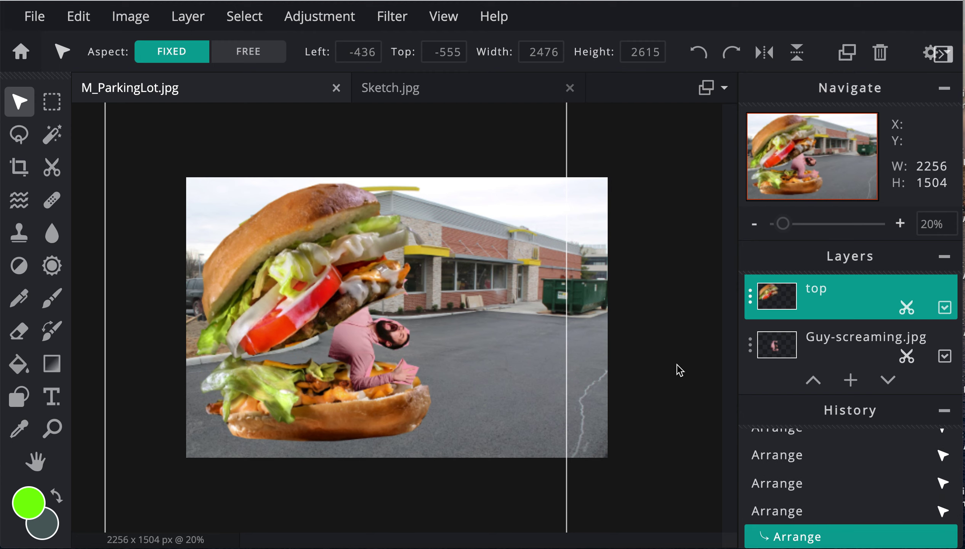
Lock the 'top' layer, then move the guy down-right and rotate him clockwise
click(751, 302)
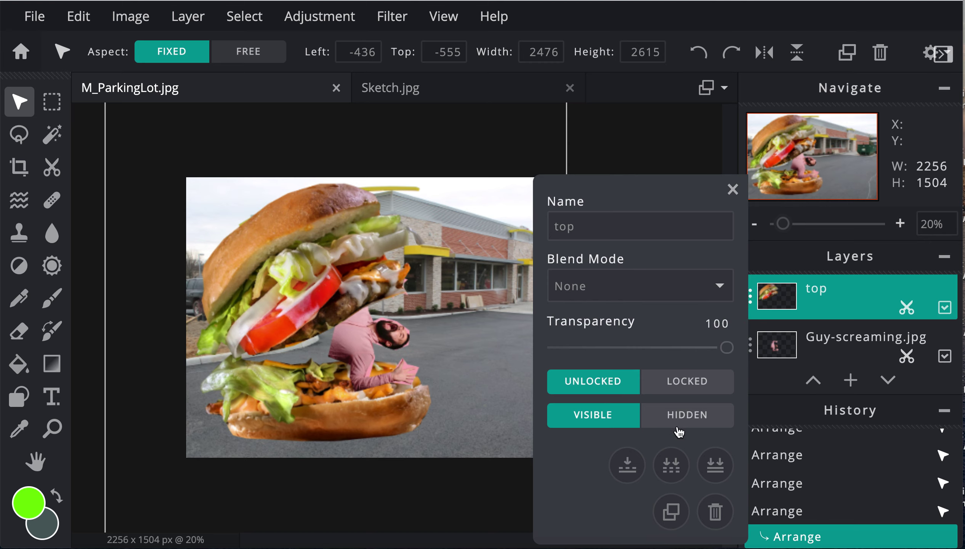
click(688, 381)
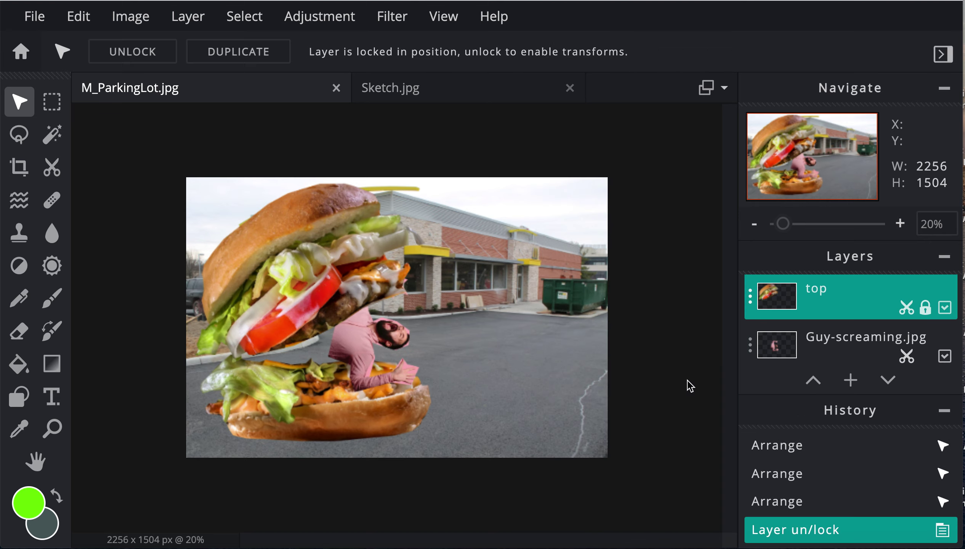
click(785, 325)
drag(368, 336, 378, 356)
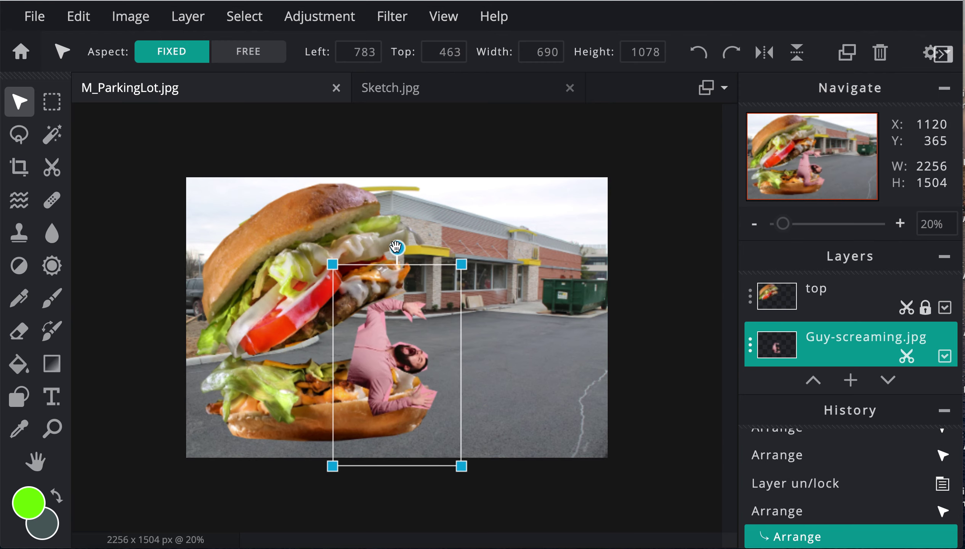
drag(396, 247, 420, 252)
Unlock the 'top' layer and lower the top burger half onto the guy
click(783, 297)
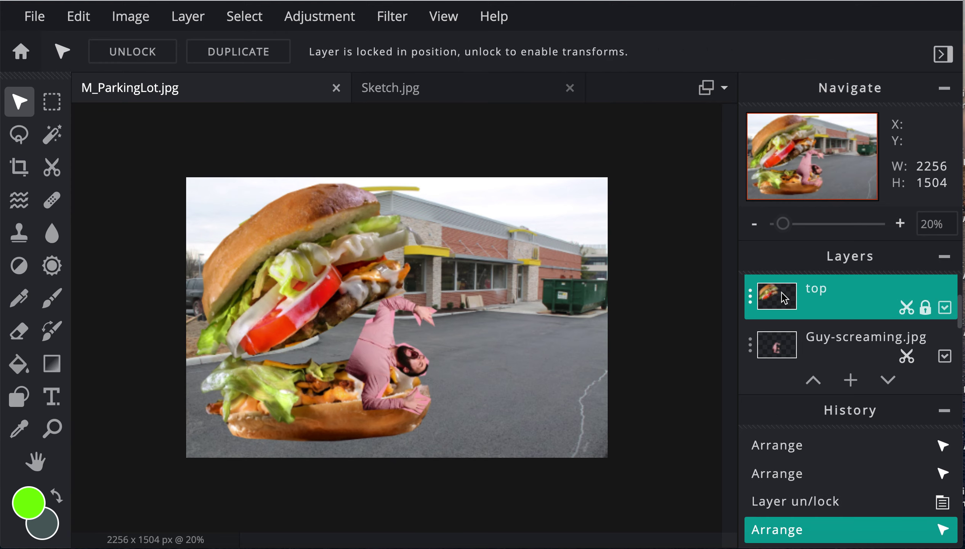
click(749, 297)
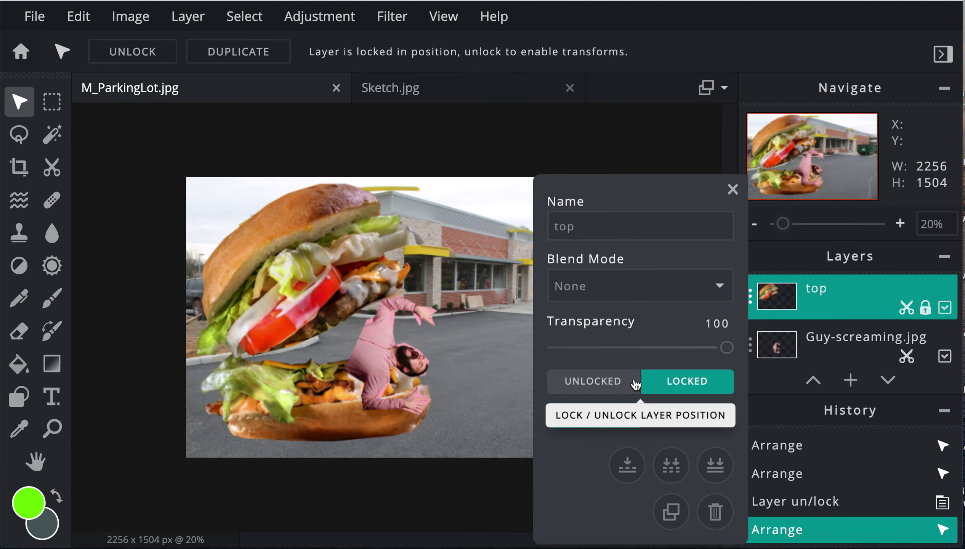
click(609, 382)
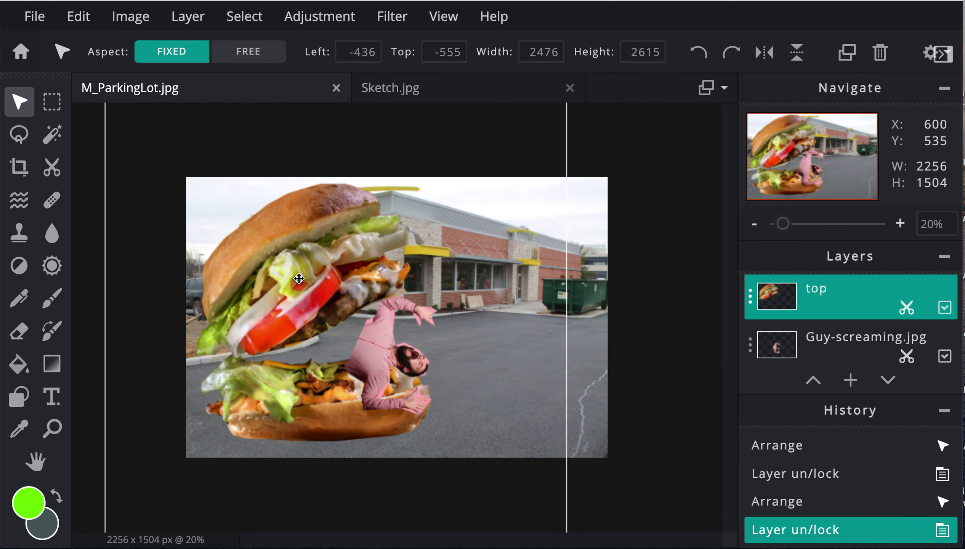
drag(299, 279, 300, 313)
Select the 'top' layer and set the Cutout tool to Draw Mask in Remove from mask mode
click(512, 317)
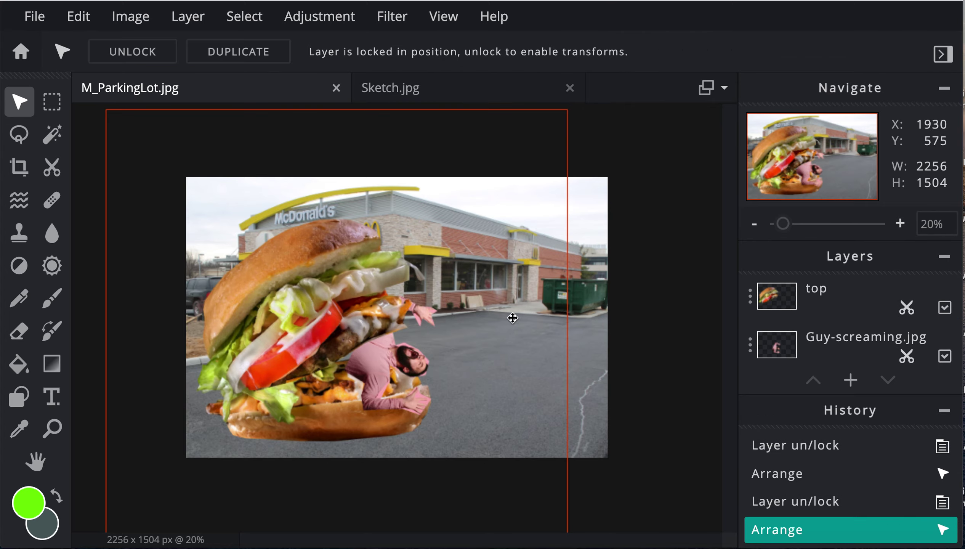
scroll(370, 355, down, 2)
scroll(368, 347, up, 8)
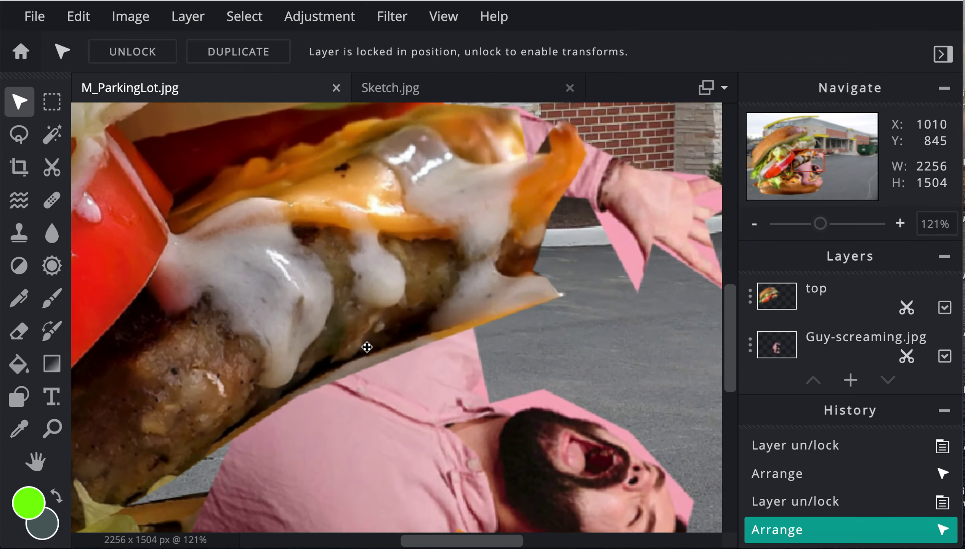
scroll(366, 344, down, 7)
scroll(367, 347, up, 4)
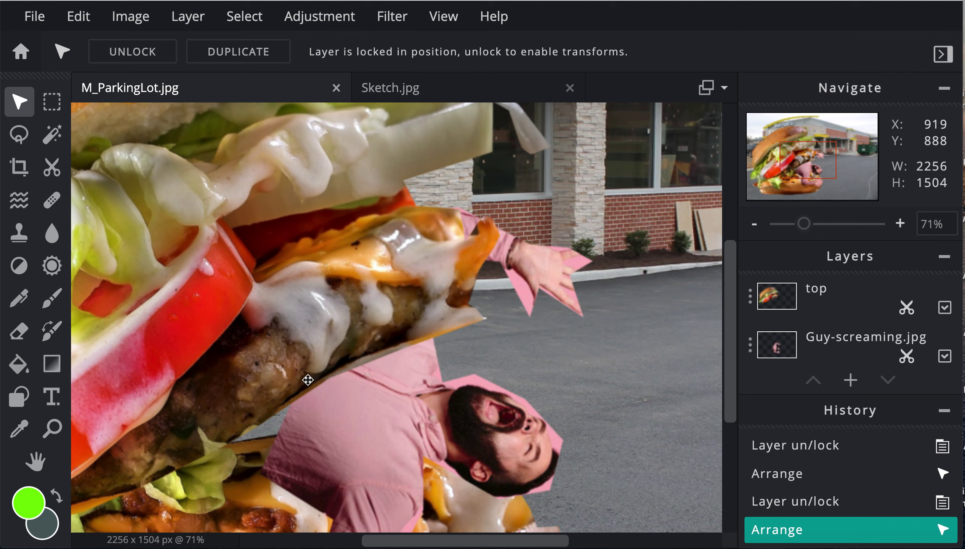
click(776, 296)
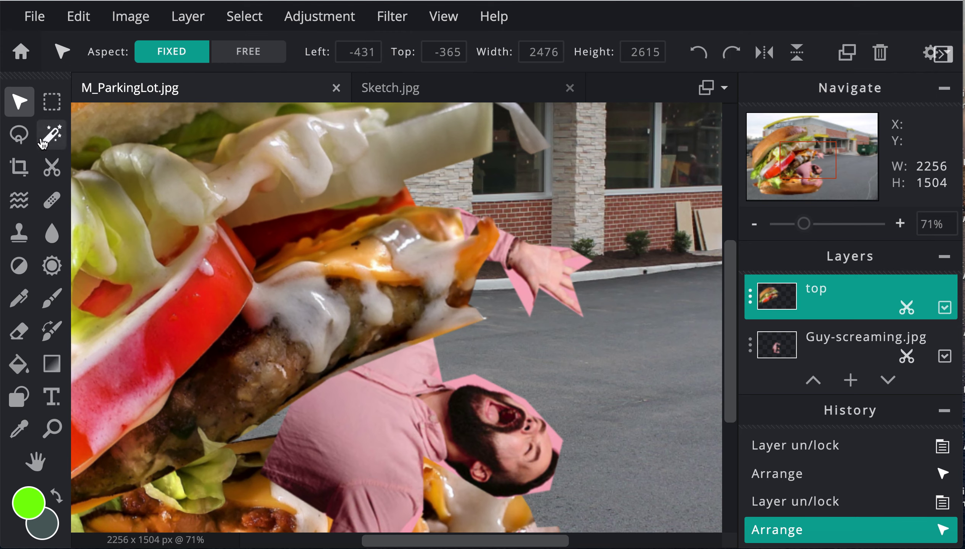
click(48, 174)
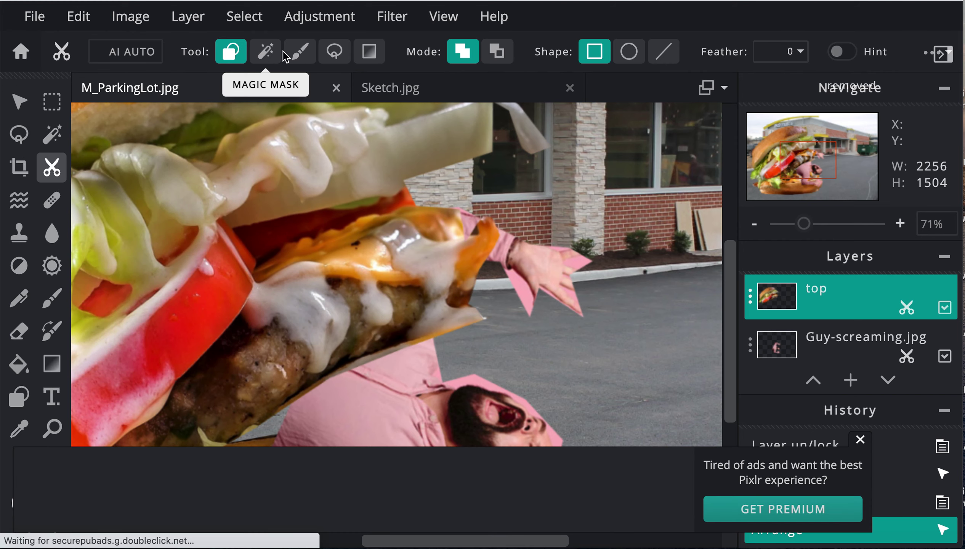
click(313, 51)
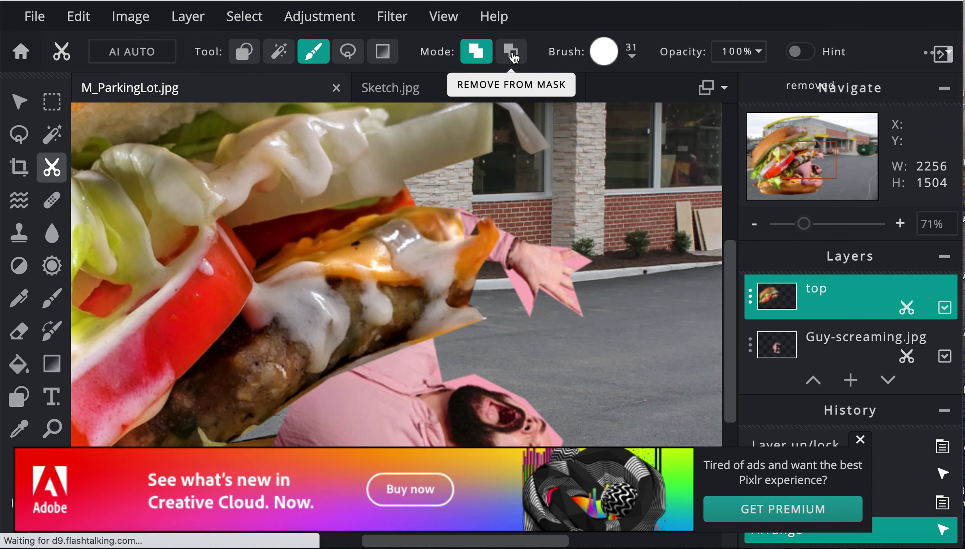
click(512, 51)
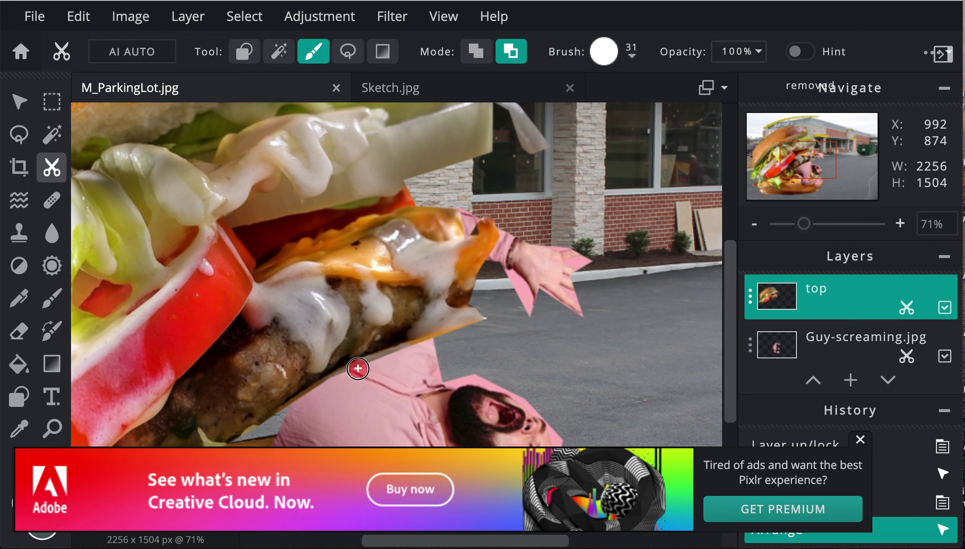
Mask away the top burger's lower edge over the shirt collar and toward the lower left
mouse_move(357, 370)
mouse_down()
mouse_move(455, 342)
mouse_move(481, 297)
mouse_up()
drag(351, 371, 228, 443)
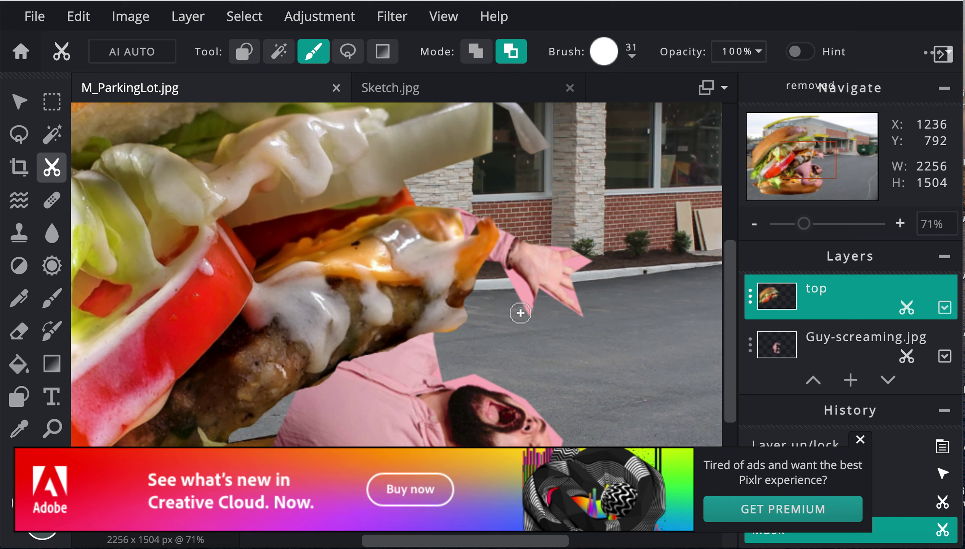
scroll(539, 308, up, 4)
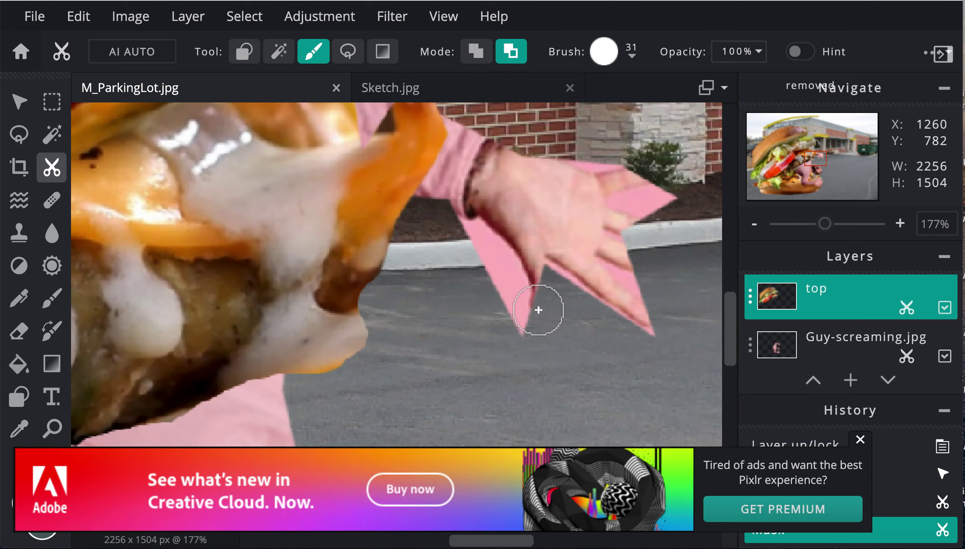
scroll(538, 308, down, 8)
scroll(537, 310, down, 2)
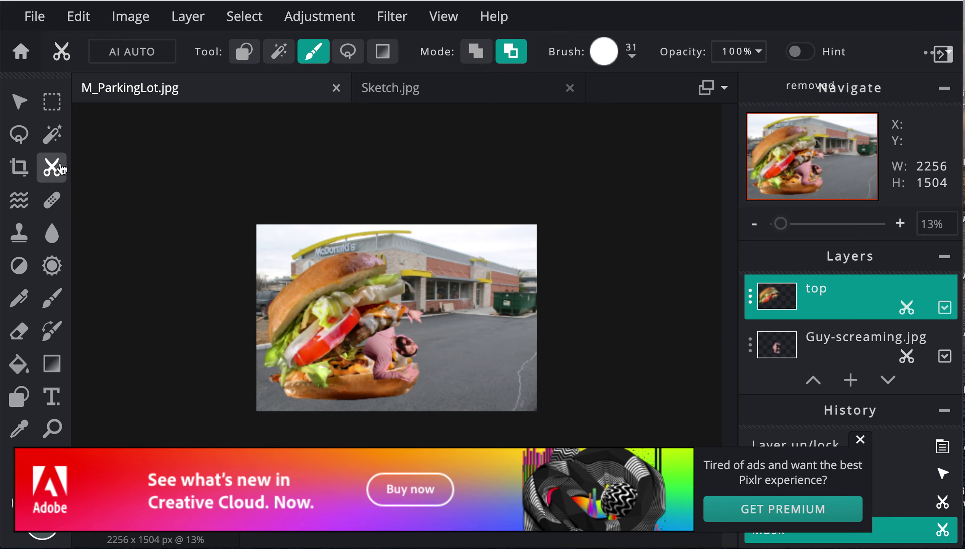
click(18, 172)
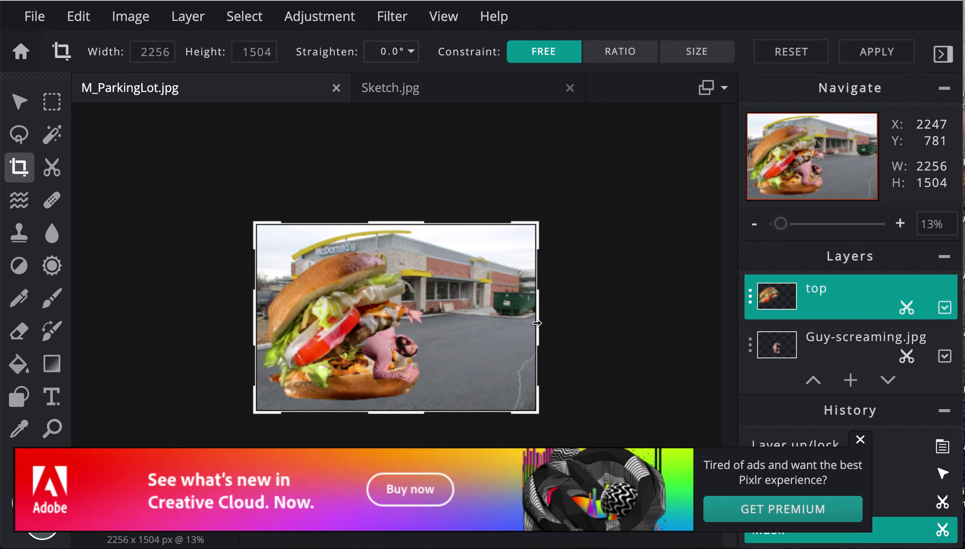
Narrow the crop to 1617 × 1504 px, apply it and zoom in on the composite
drag(537, 323, 456, 327)
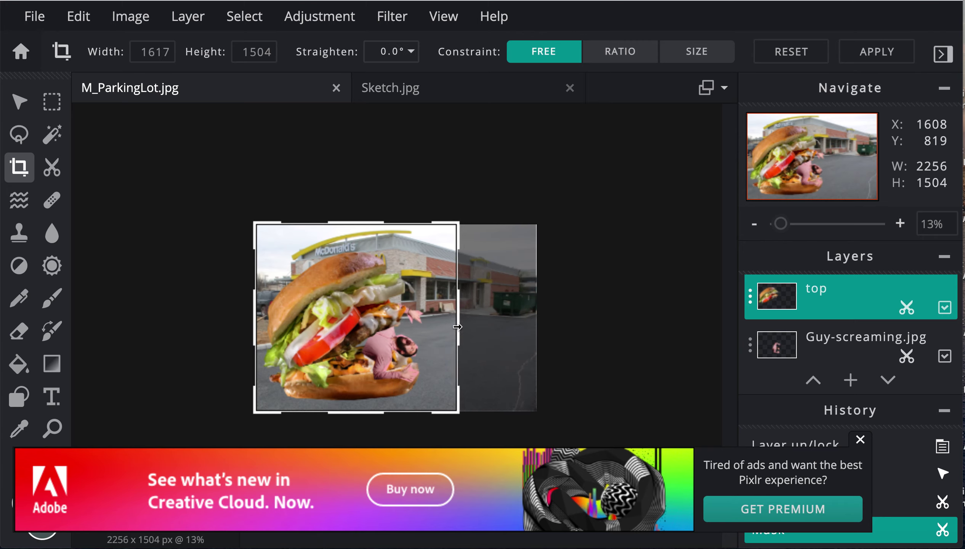
click(30, 106)
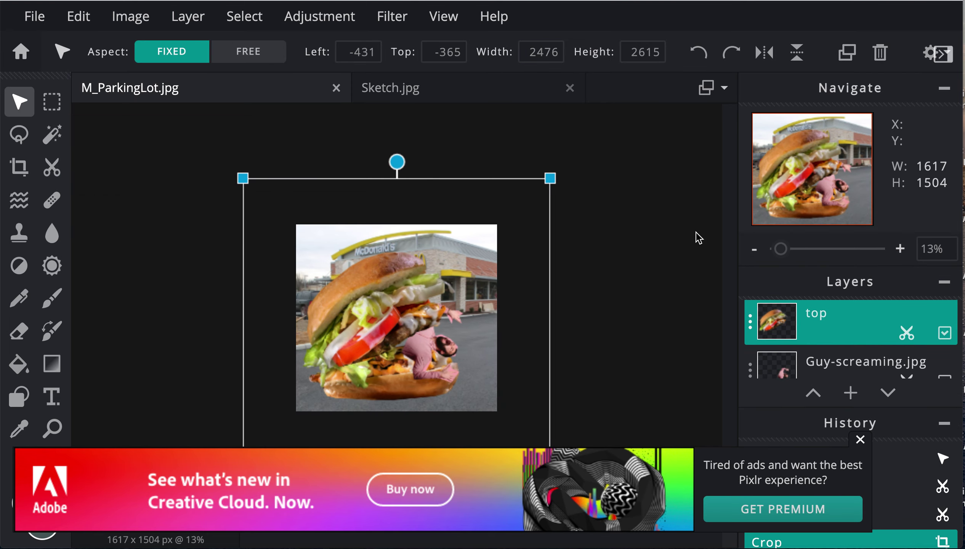
click(698, 238)
scroll(691, 238, up, 2)
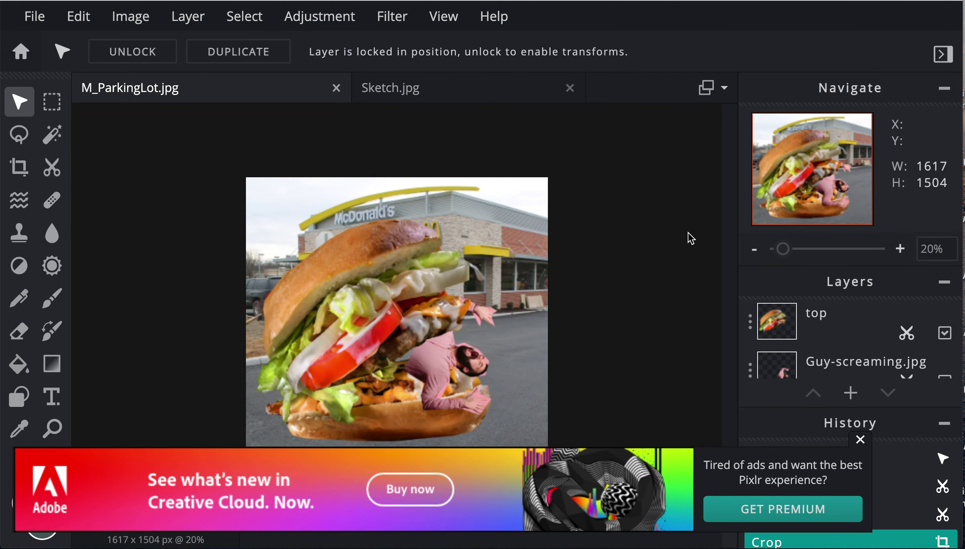
scroll(691, 238, up, 2)
click(861, 442)
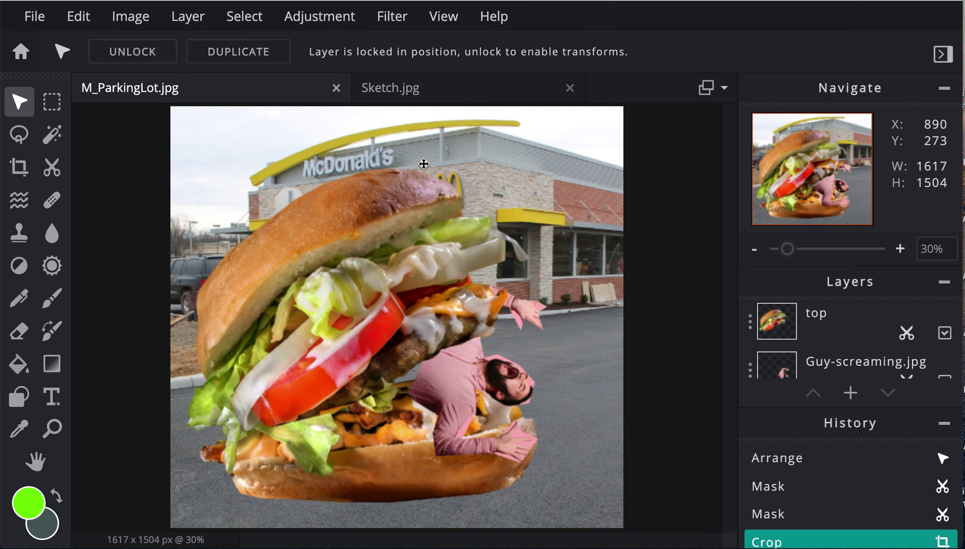
click(451, 98)
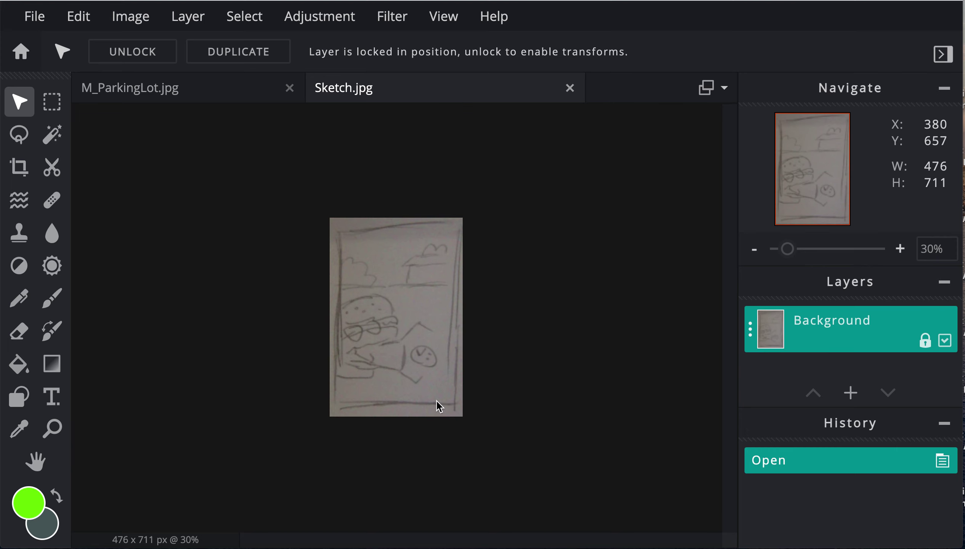
click(198, 92)
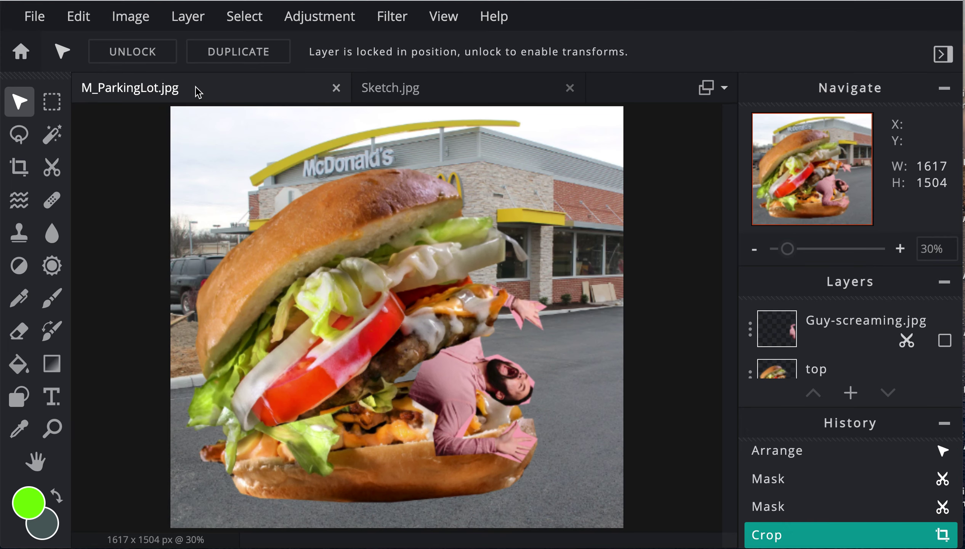